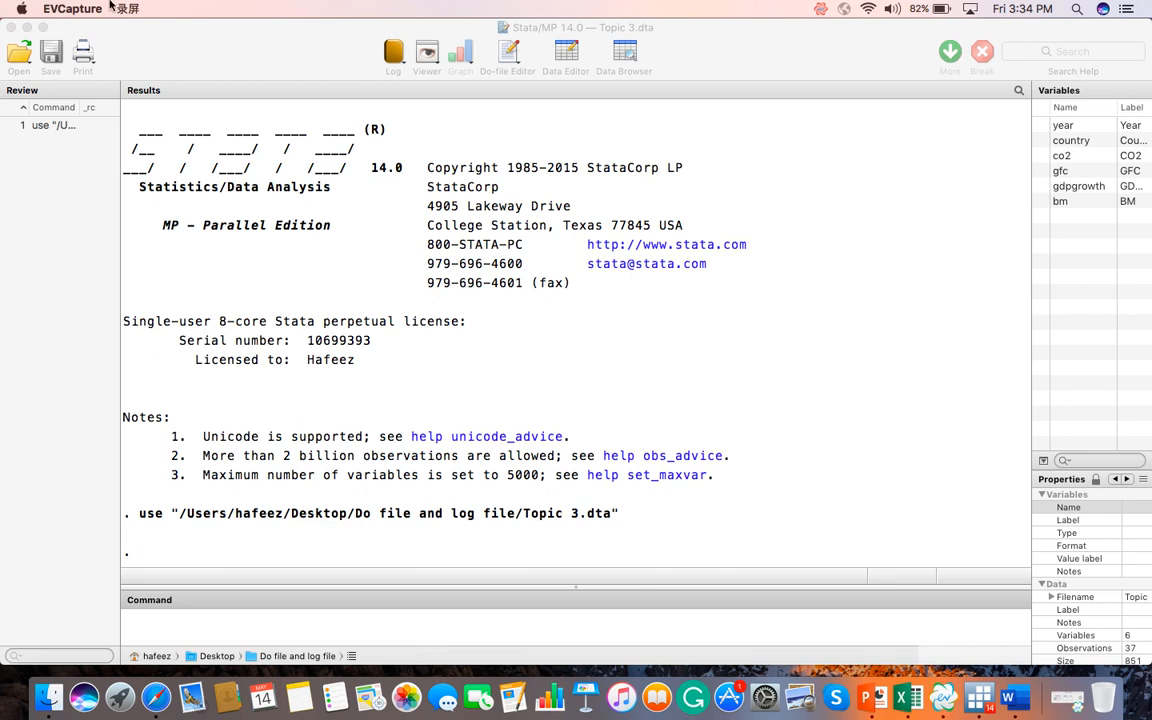
Begin a new log named "Topic 4" on the Desktop in Formatted Log (*.smcl) format.
{"action": "scroll", "coordinate": [228, 267], "scroll_direction": "up", "scroll_amount": 1}
{"action": "left_click", "coordinate": [163, 153]}
{"action": "left_click", "coordinate": [147, 9]}
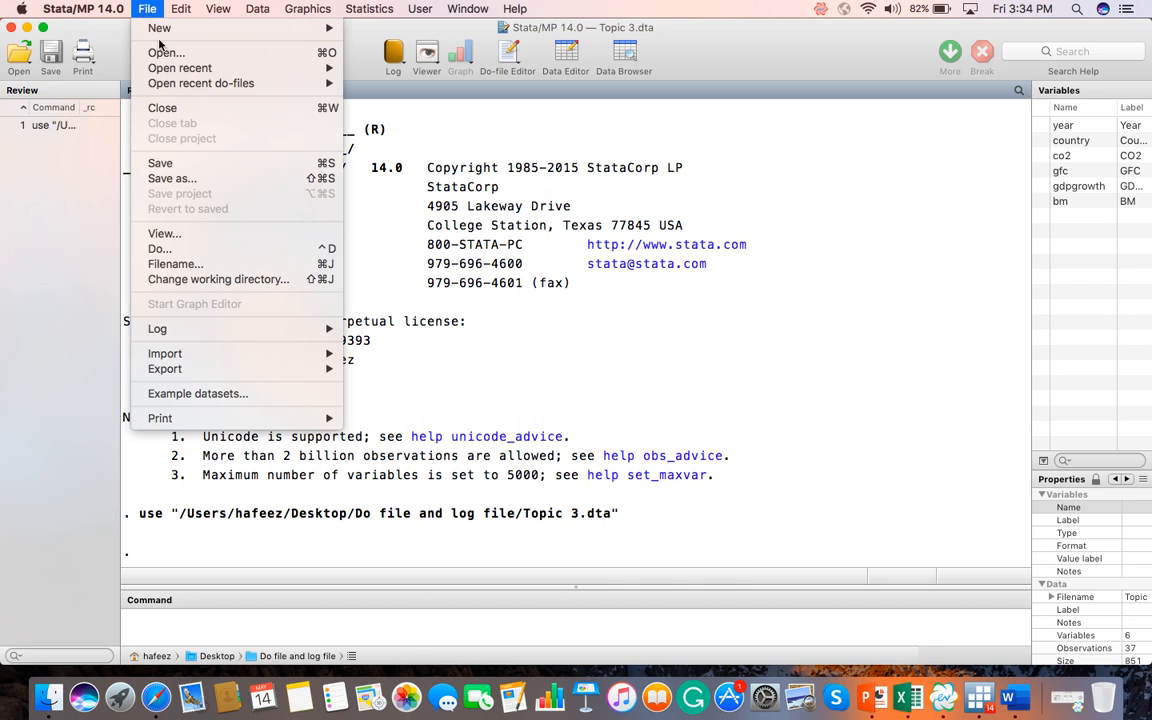
{"action": "mouse_move", "coordinate": [180, 329]}
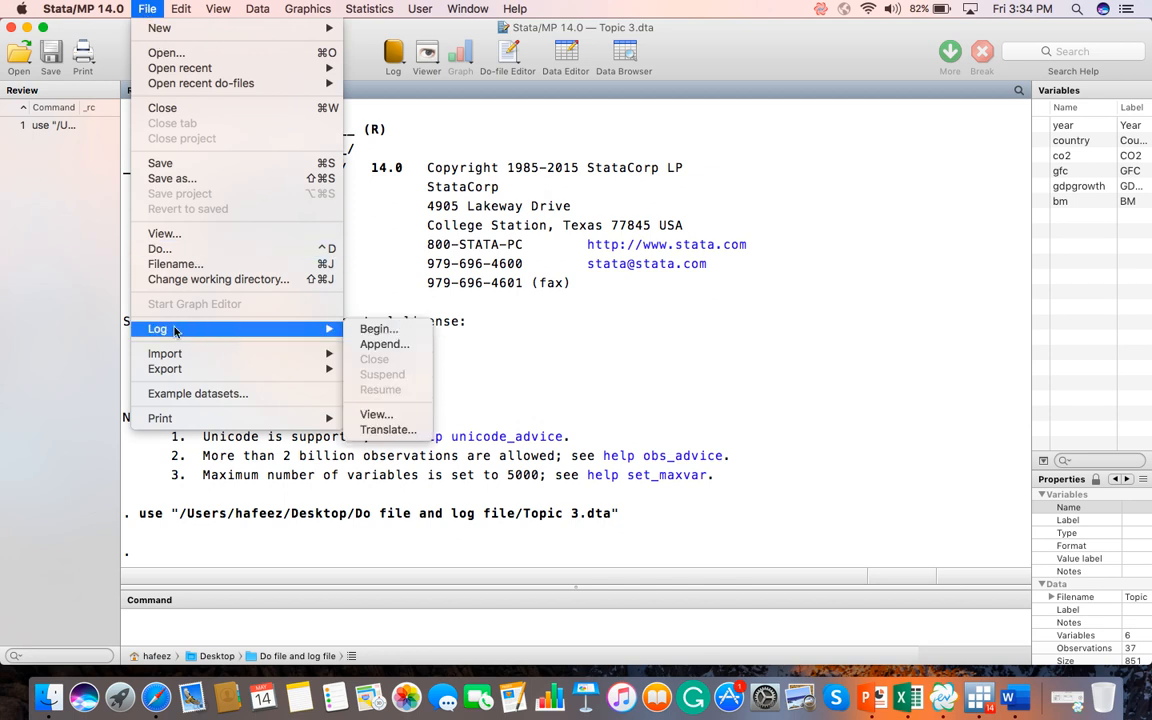
{"action": "left_click", "coordinate": [378, 329]}
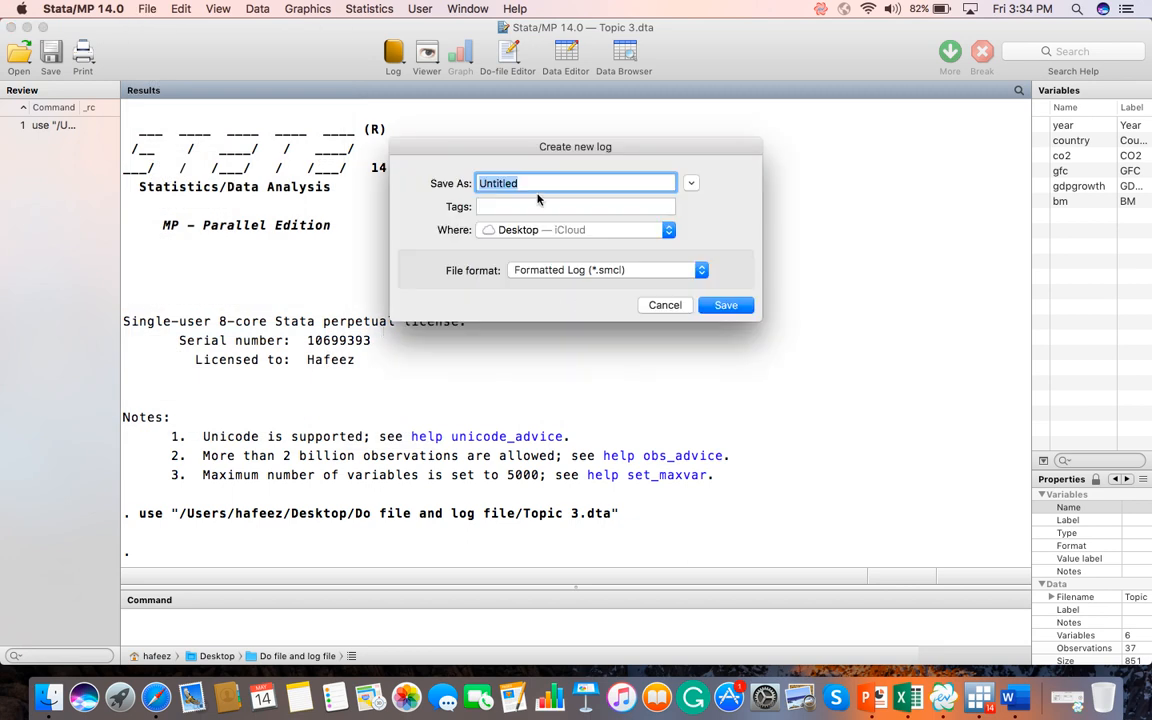
{"action": "type", "text": "Topic 4"}
{"action": "left_click", "coordinate": [724, 305]}
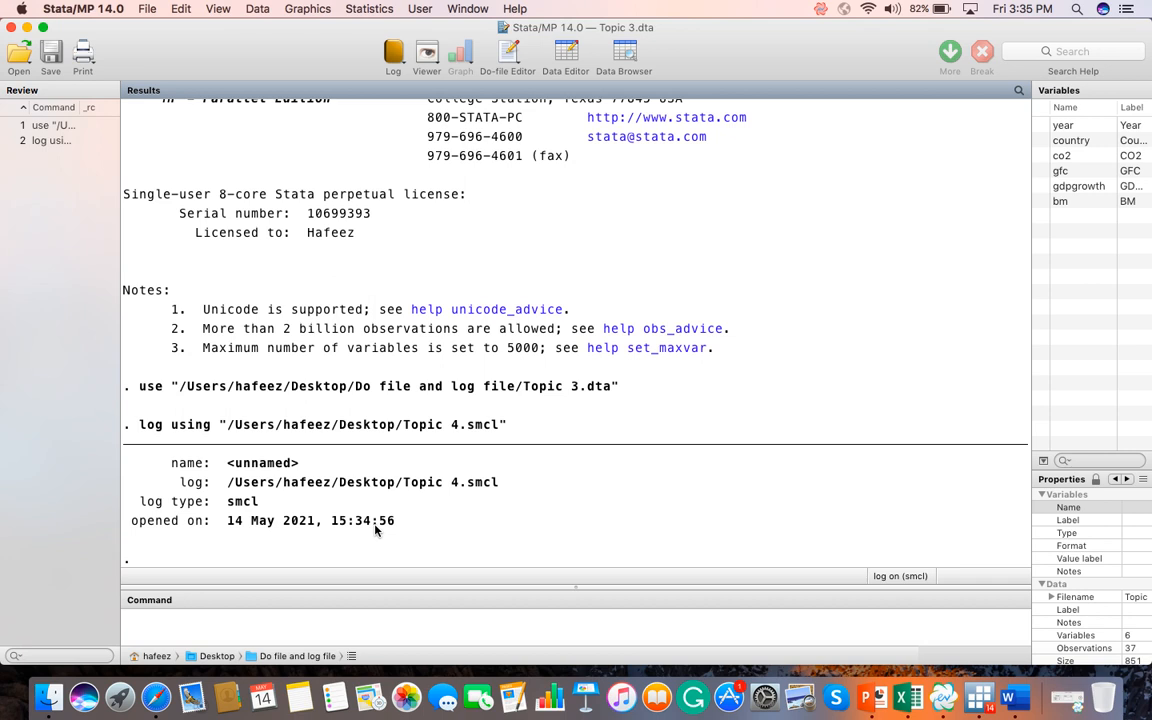
Run the summarize command to produce summary statistics for all variables in the dataset.
{"action": "left_click", "coordinate": [163, 625]}
{"action": "type", "text": "su"}
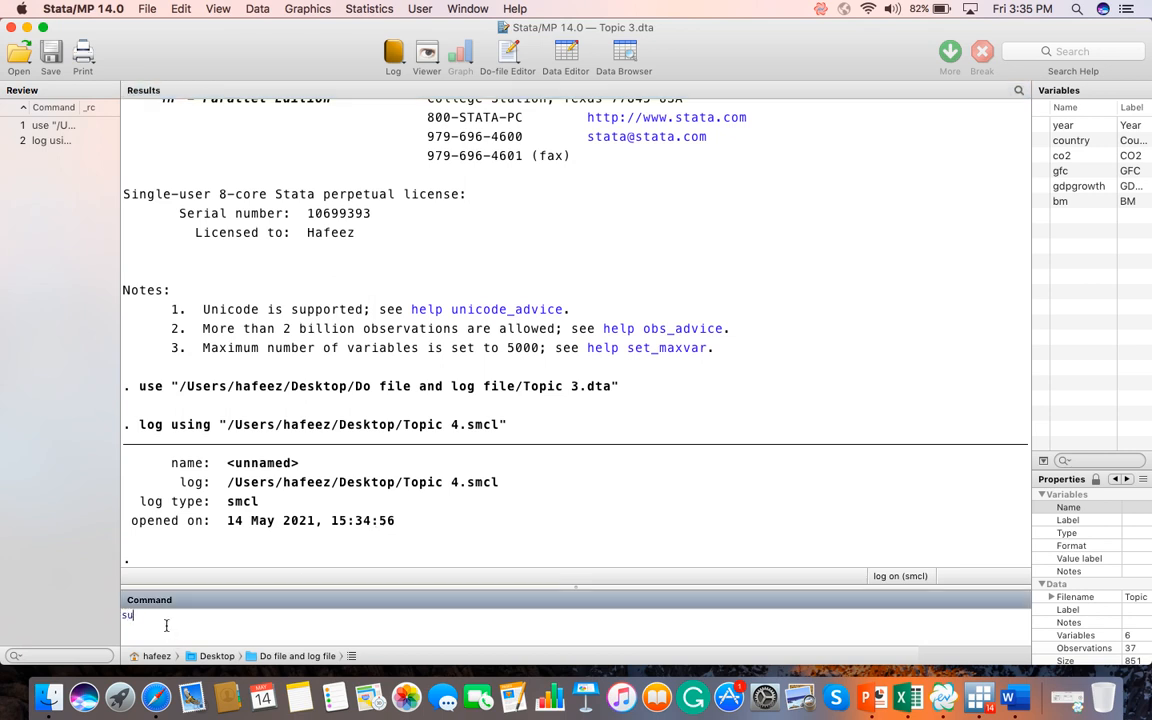
{"action": "type", "text": "mmarize"}
{"action": "key", "text": "Return"}
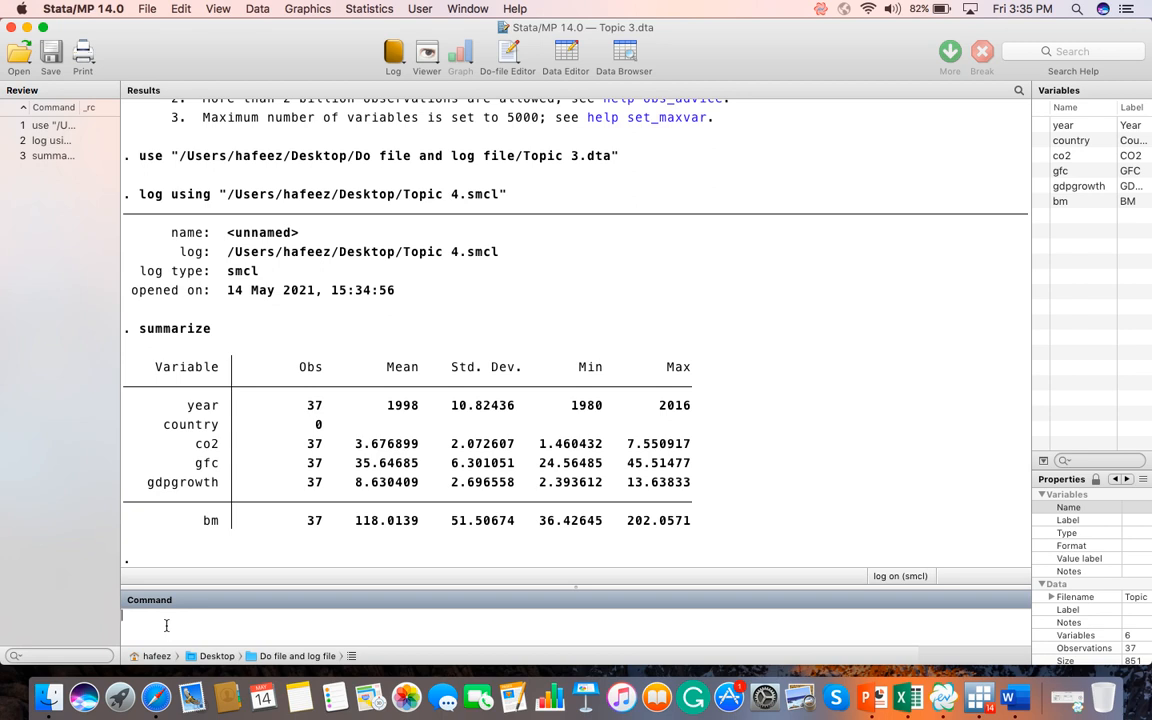
Run two arithmetic calculations with the commands "display 3+7" and "di 15-4".
{"action": "type", "text": "display 3+7"}
{"action": "key", "text": "Return"}
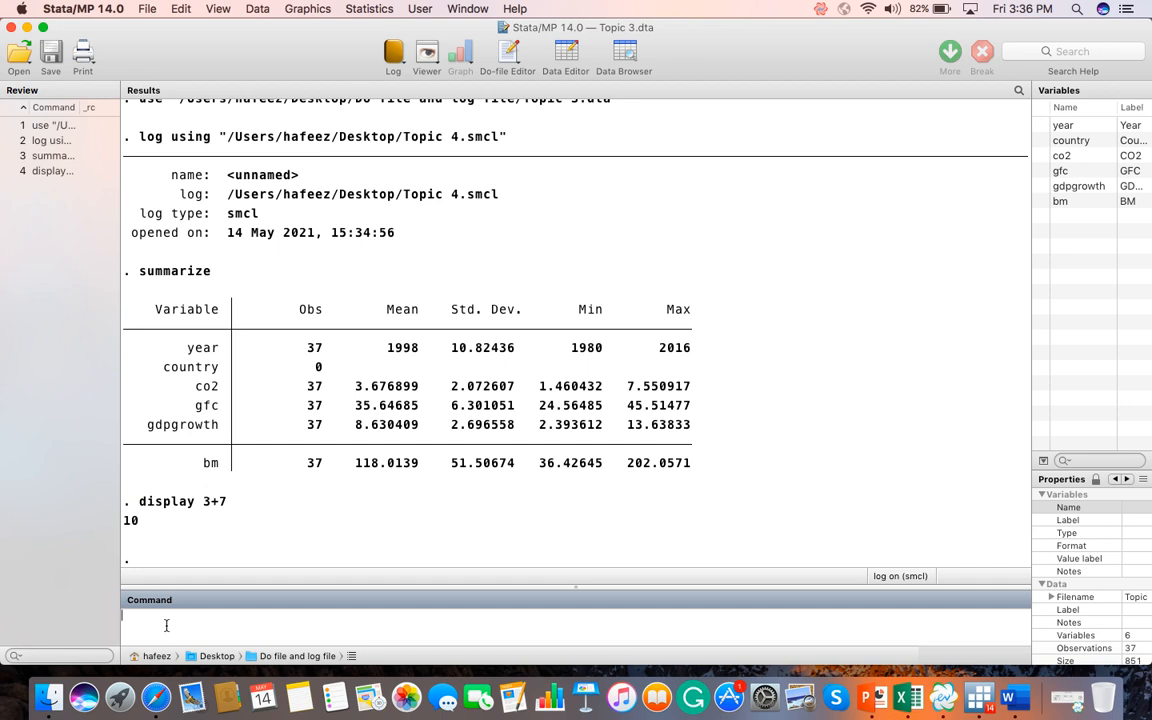
{"action": "type", "text": "di 15="}
{"action": "key", "text": "BackSpace"}
{"action": "type", "text": "-4"}
{"action": "key", "text": "Return"}
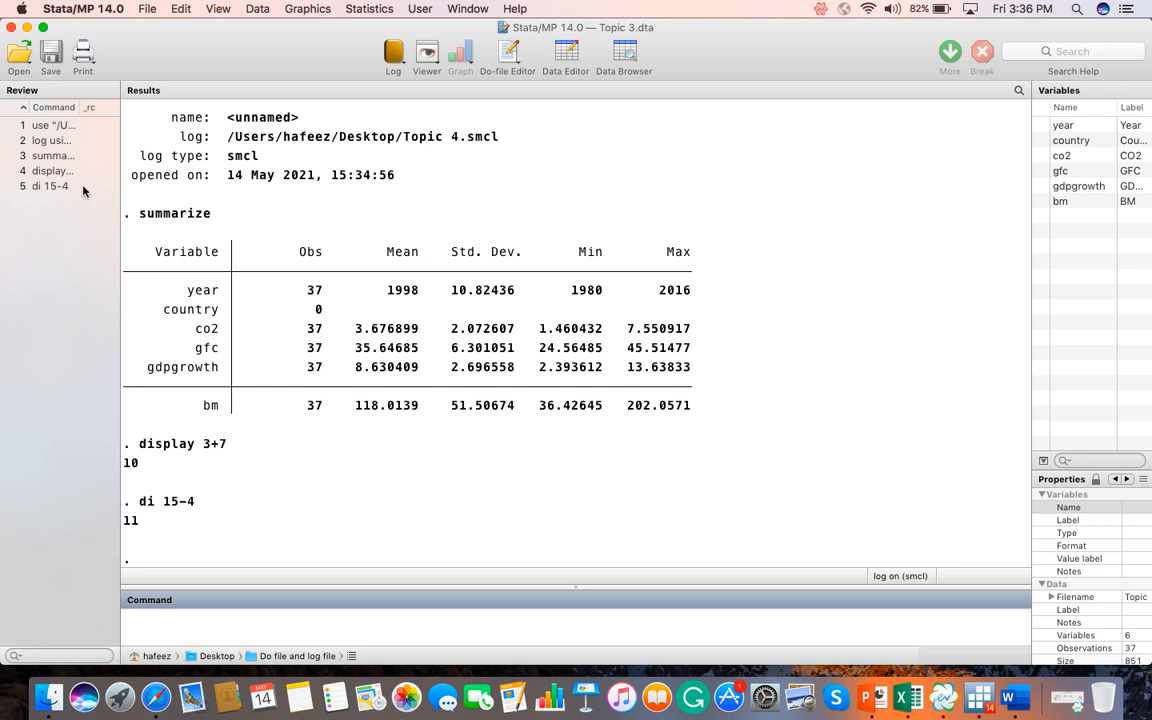
View the current Topic 4.smcl log, check the commands and output recorded so far, and close the viewer.
{"action": "left_click", "coordinate": [147, 9]}
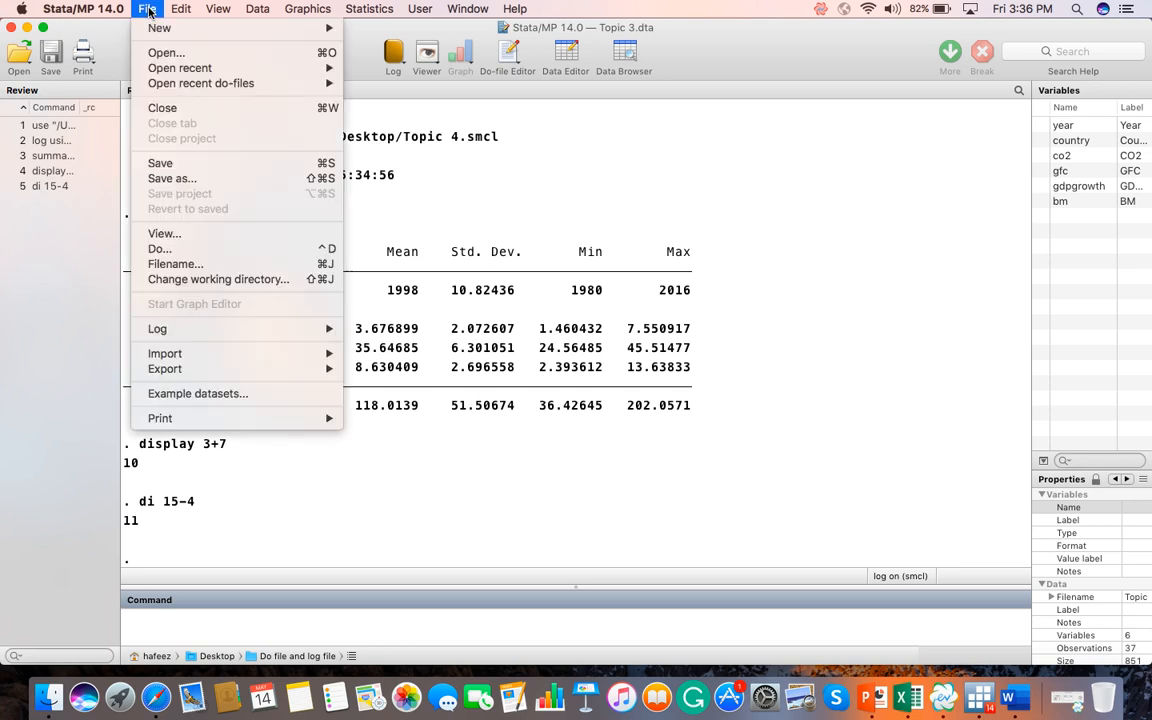
{"action": "mouse_move", "coordinate": [281, 332]}
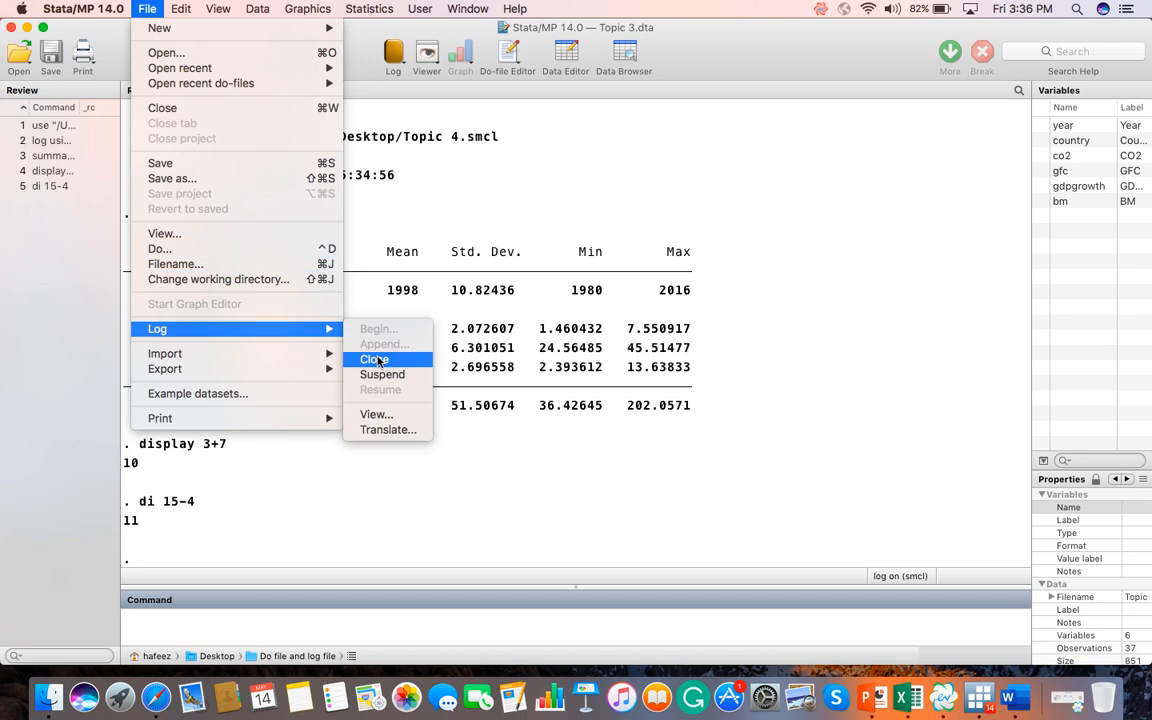
{"action": "left_click", "coordinate": [409, 413]}
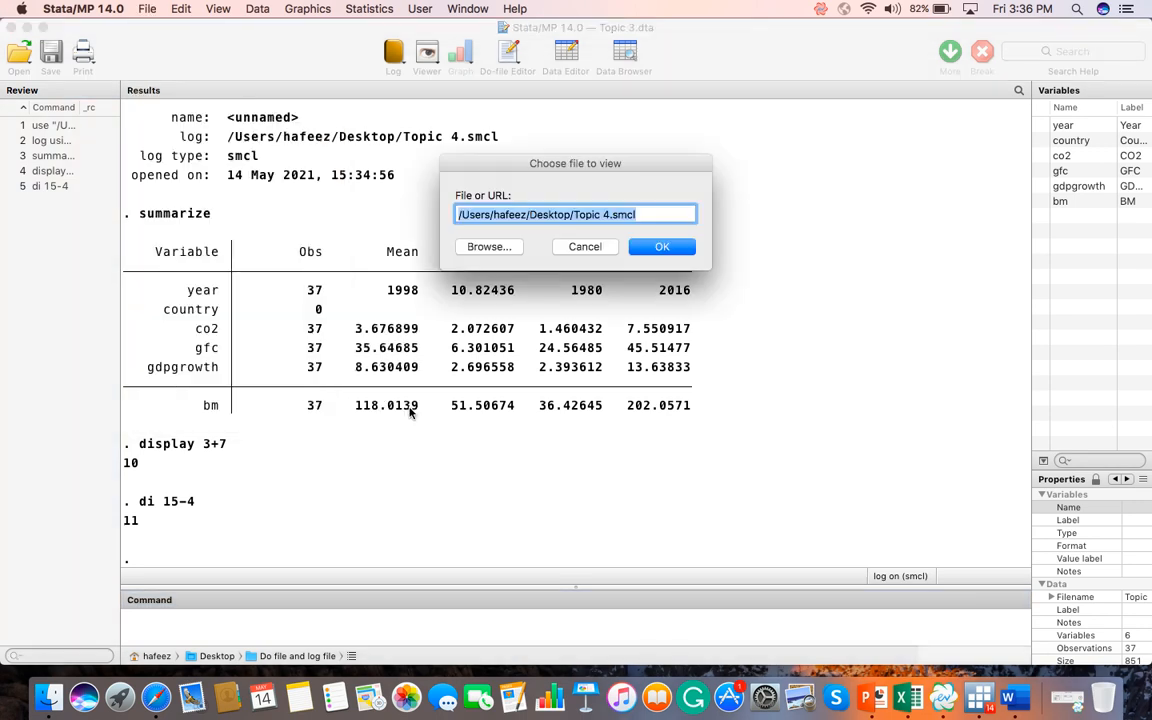
{"action": "left_click", "coordinate": [662, 248]}
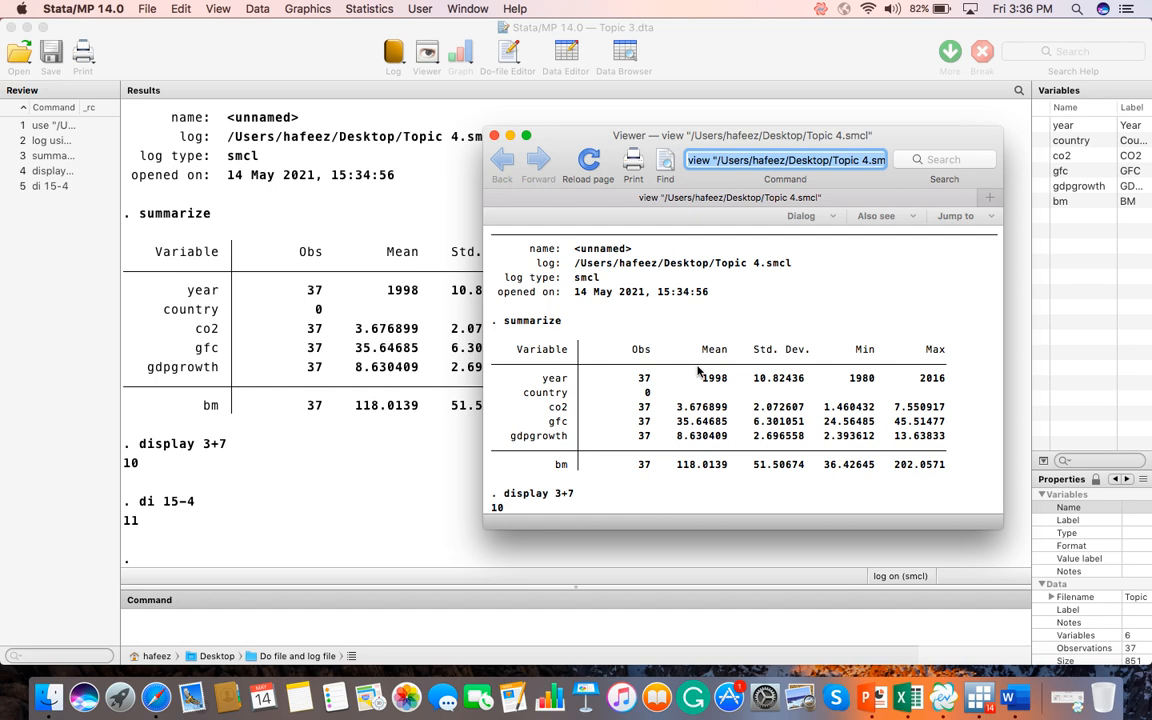
{"action": "scroll", "coordinate": [698, 370], "scroll_direction": "down", "scroll_amount": 1}
{"action": "scroll", "coordinate": [698, 370], "scroll_direction": "up", "scroll_amount": 1}
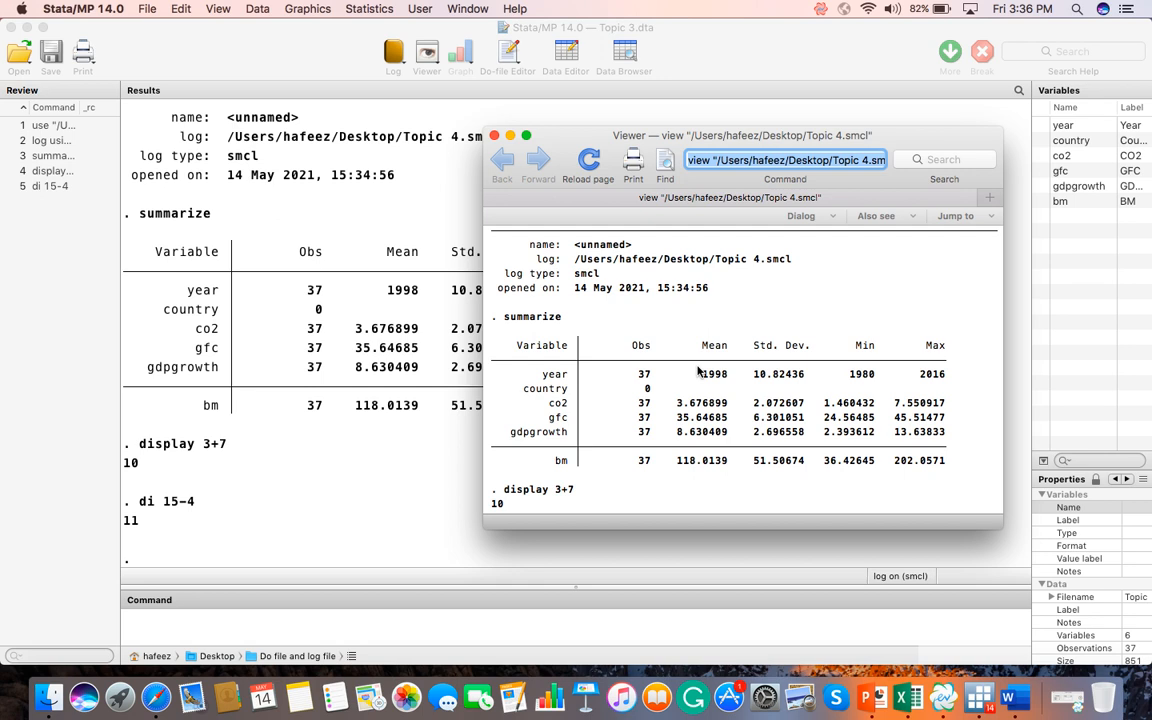
{"action": "scroll", "coordinate": [637, 352], "scroll_direction": "down", "scroll_amount": 5}
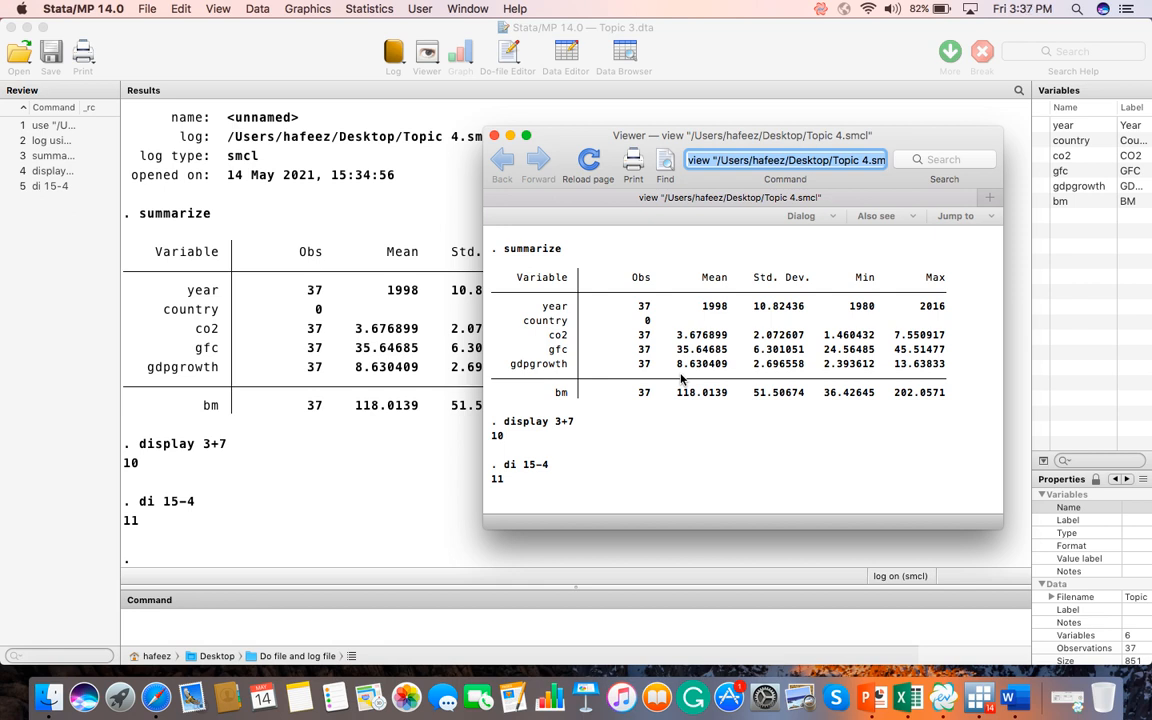
{"action": "left_click", "coordinate": [494, 135]}
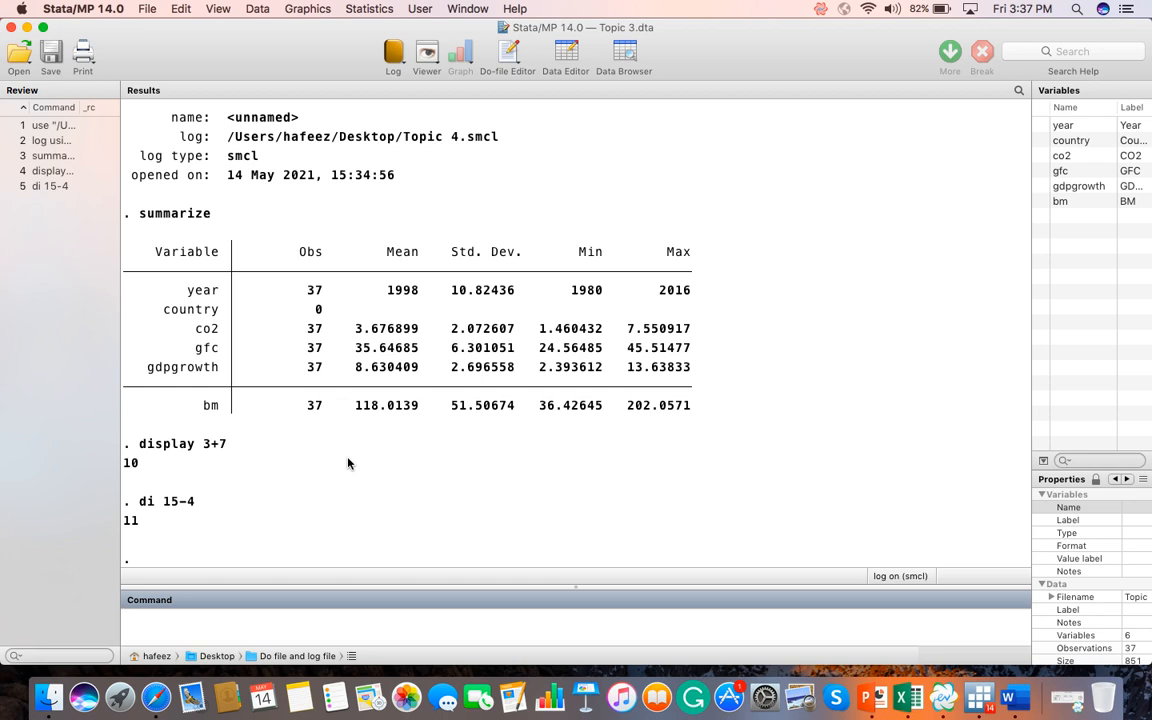
{"action": "left_click", "coordinate": [148, 10]}
{"action": "mouse_move", "coordinate": [210, 331]}
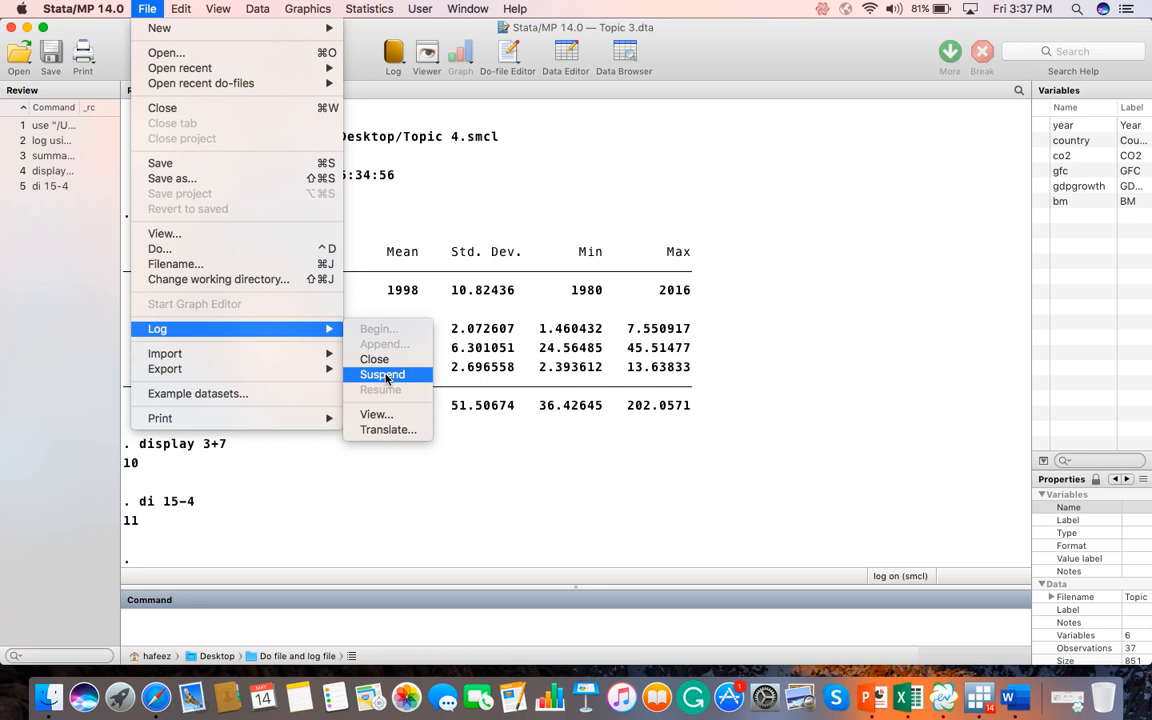
{"action": "left_click", "coordinate": [484, 393]}
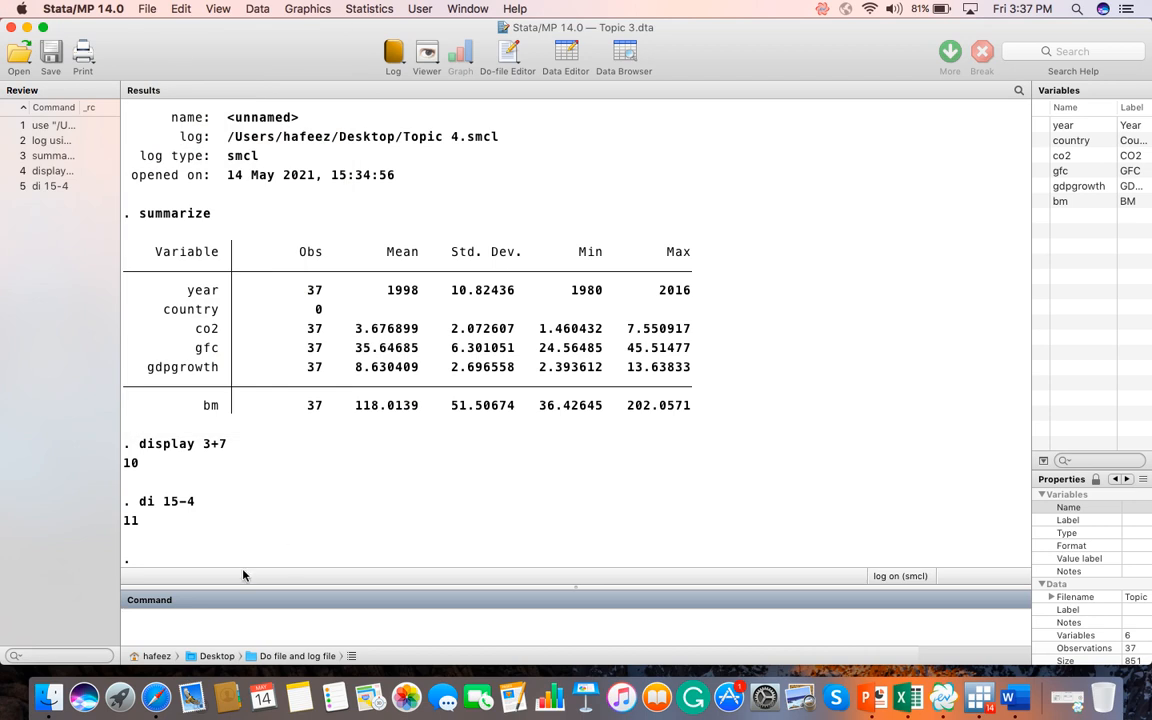
Regress co2 on gdpgrowth by running "reg co2 gdpgrowth".
{"action": "type", "text": "reg"}
{"action": "left_click", "coordinate": [1042, 157]}
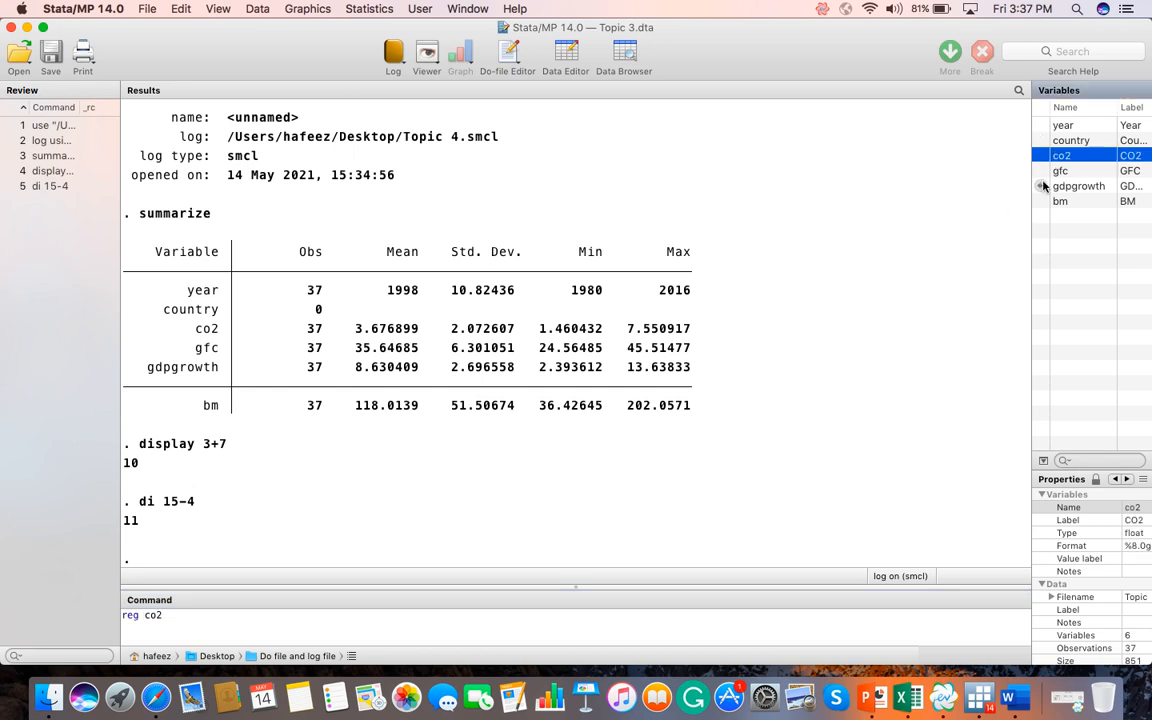
{"action": "left_click", "coordinate": [1042, 187]}
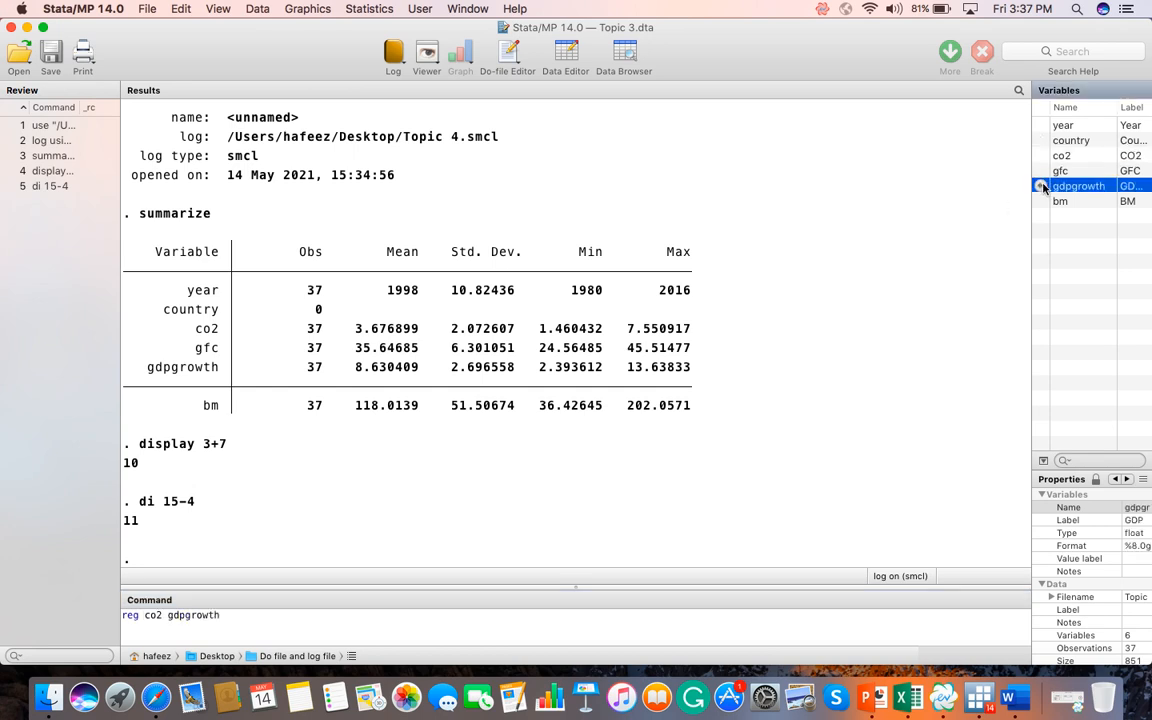
{"action": "key", "text": "Return"}
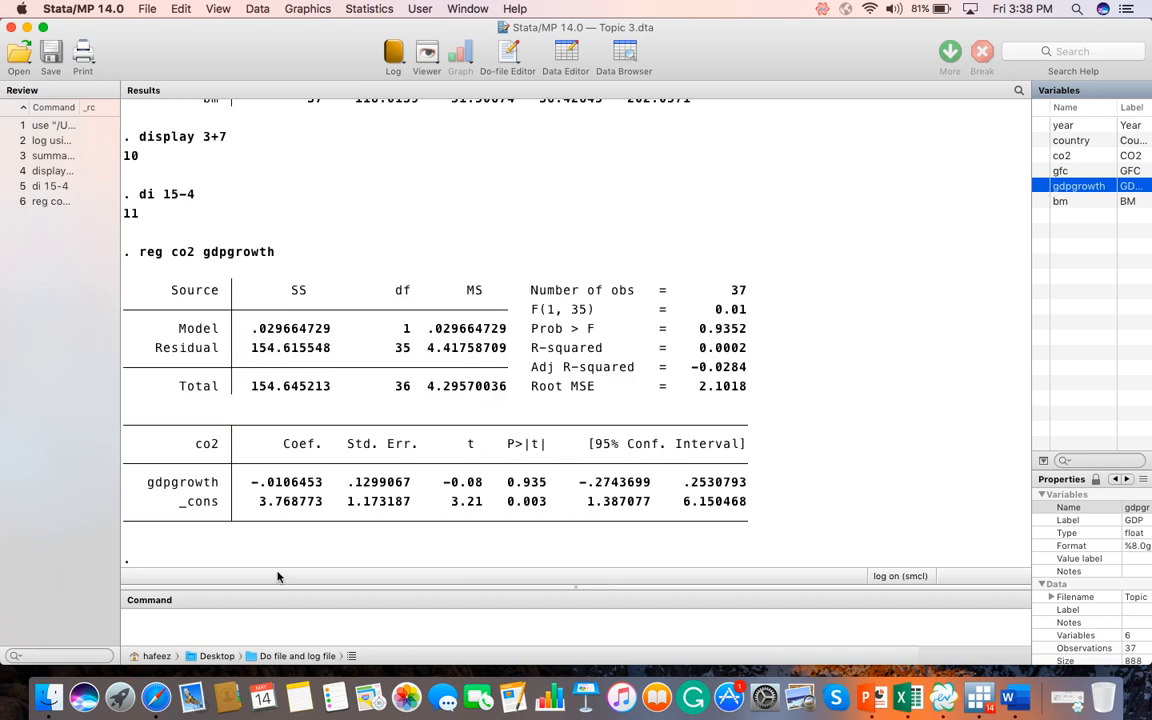
Close the open Topic 4 log so that it stops recording.
{"action": "left_click", "coordinate": [146, 12]}
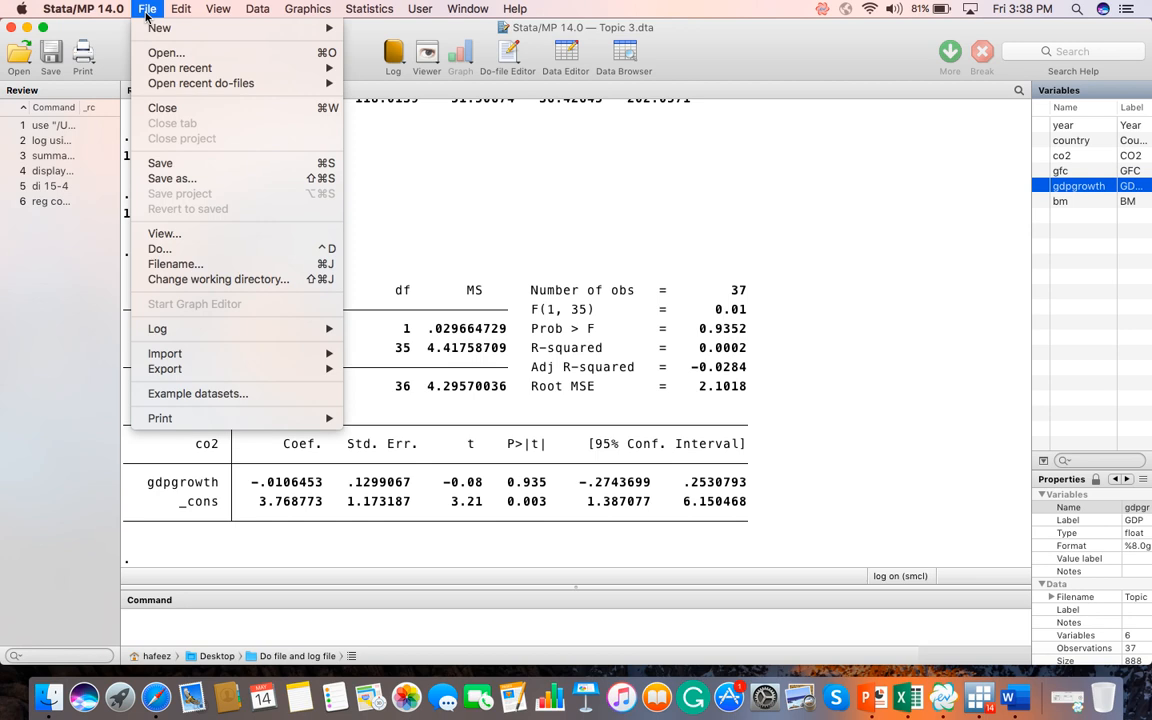
{"action": "mouse_move", "coordinate": [265, 328]}
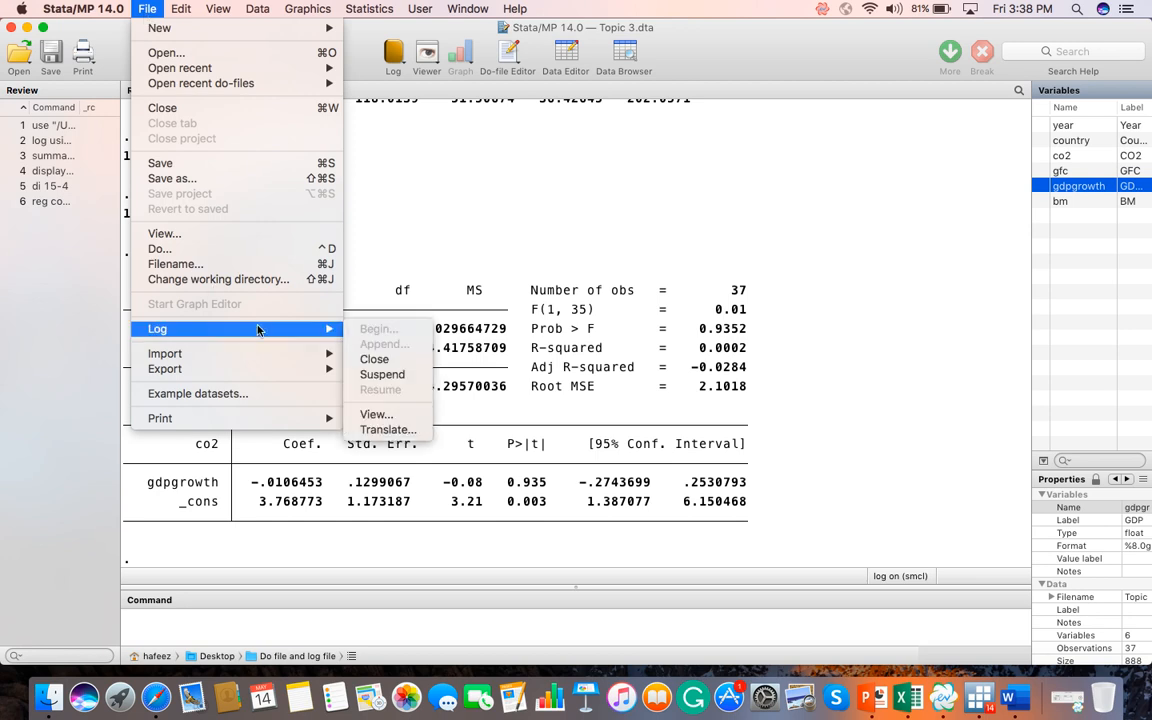
{"action": "left_click", "coordinate": [375, 359]}
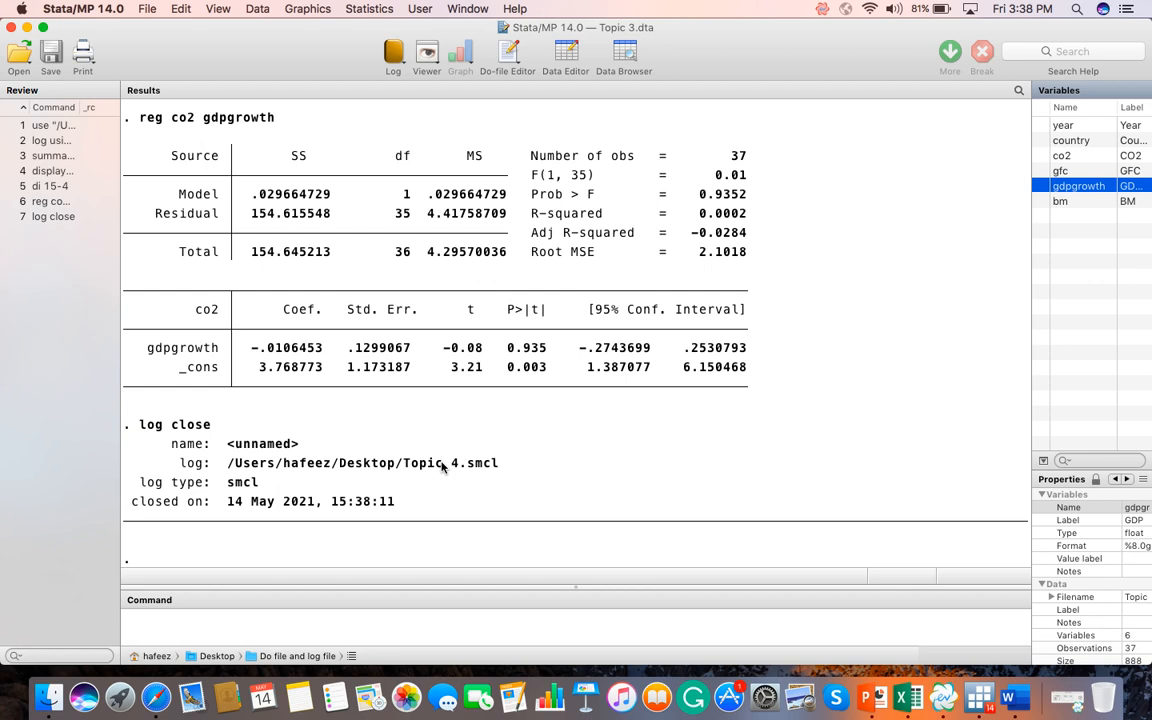
Open the saved log file Topic 4.smcl from the Desktop for viewing.
{"action": "left_click", "coordinate": [146, 9]}
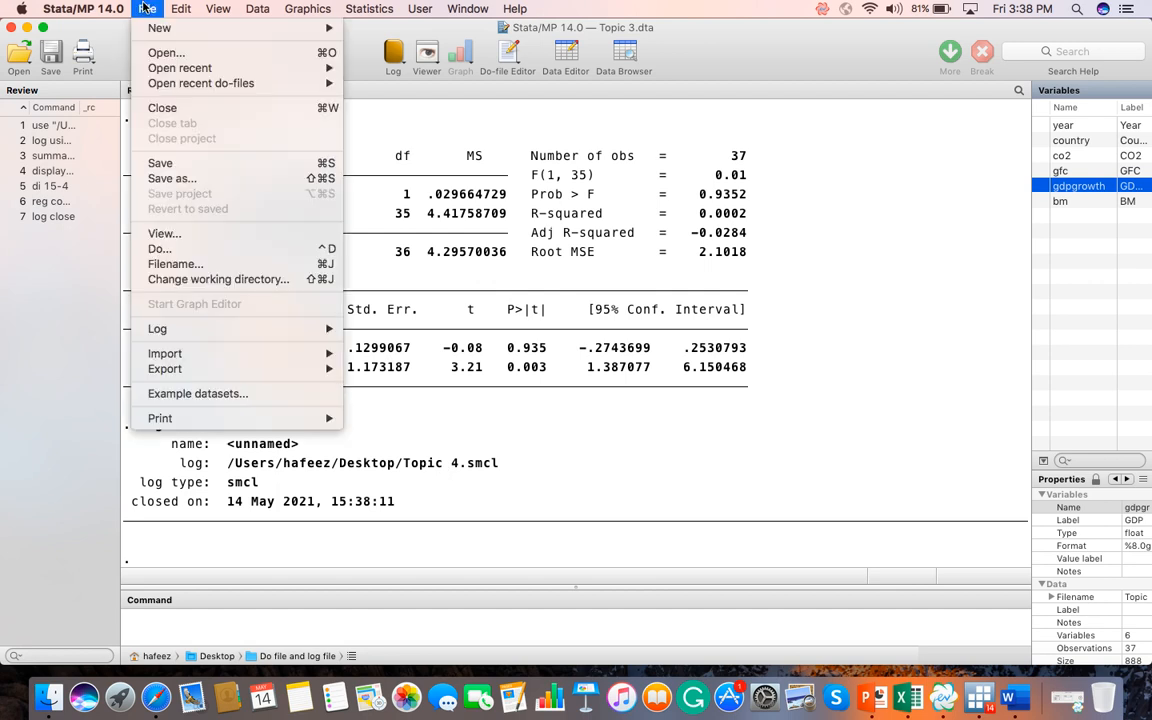
{"action": "mouse_move", "coordinate": [253, 333]}
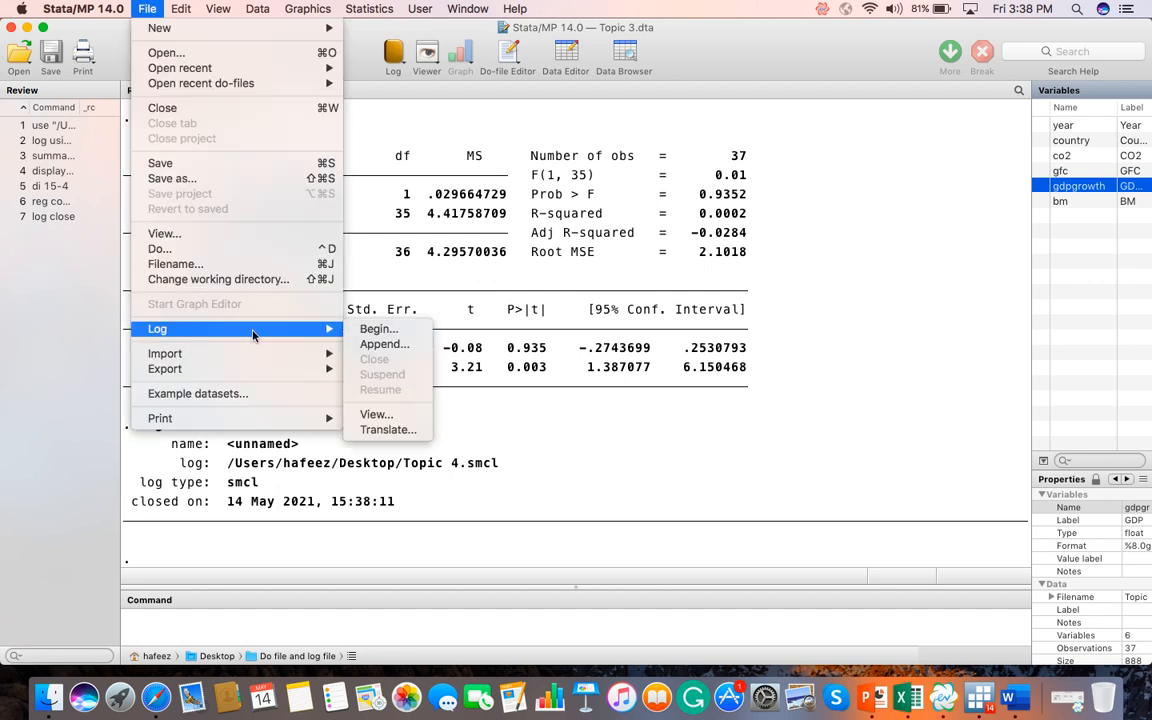
{"action": "left_click", "coordinate": [378, 414]}
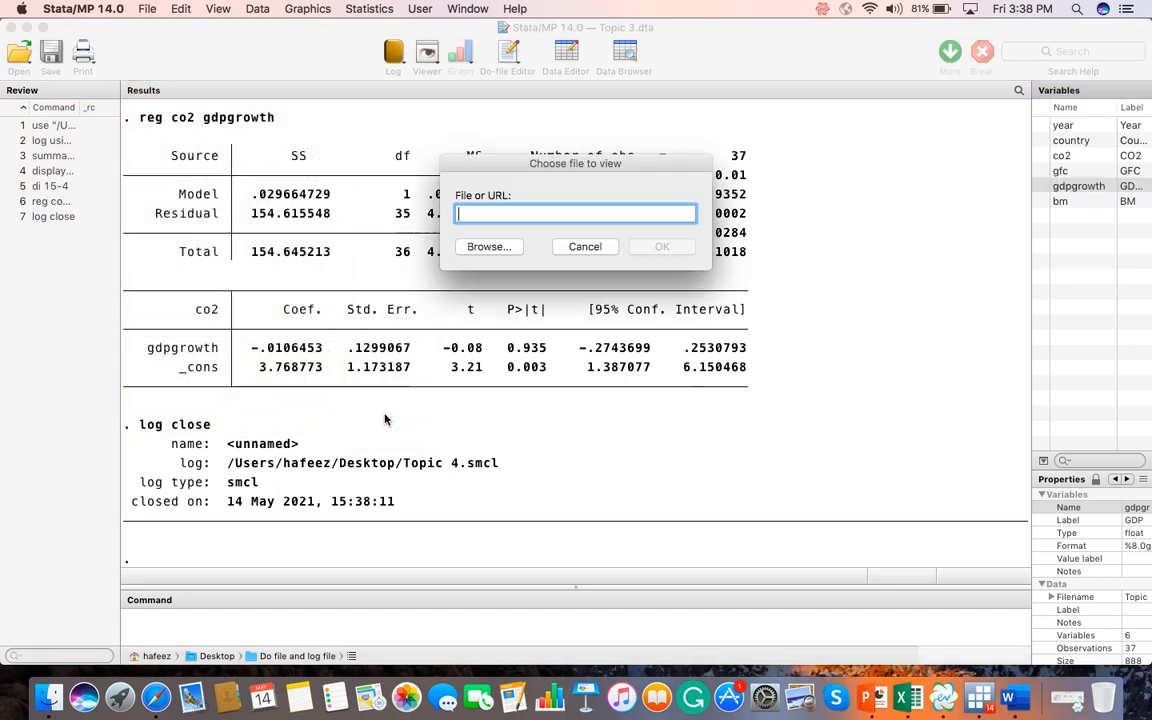
{"action": "left_click", "coordinate": [490, 247]}
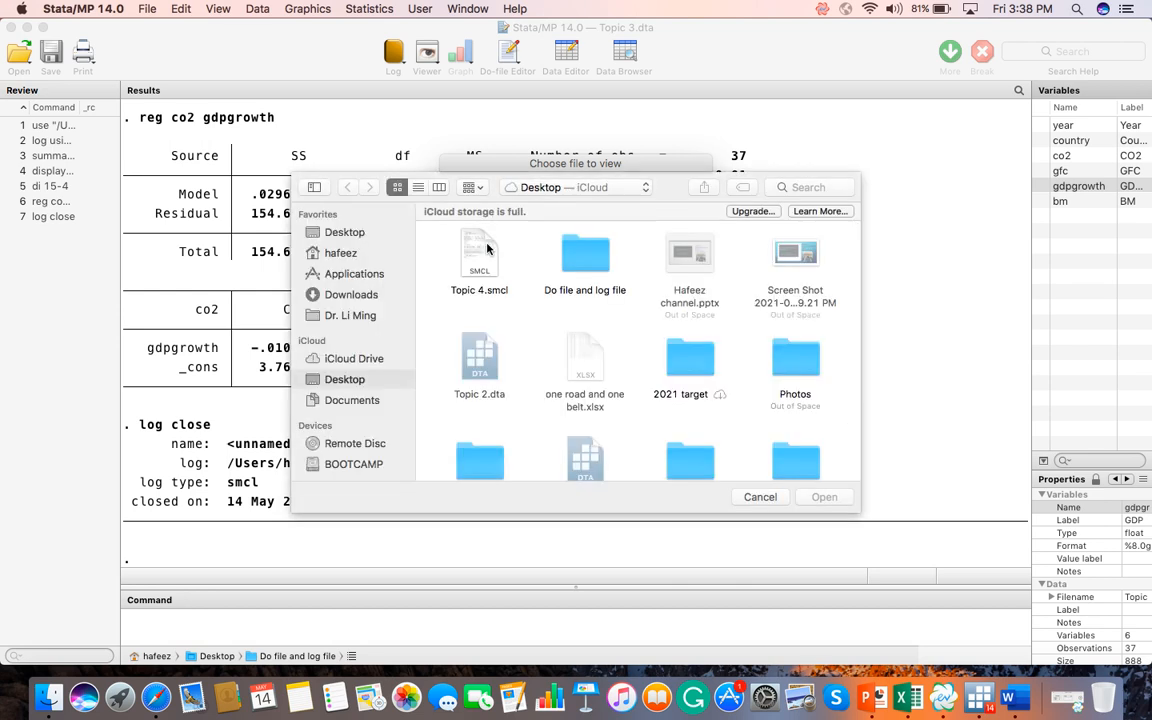
{"action": "left_click", "coordinate": [362, 234]}
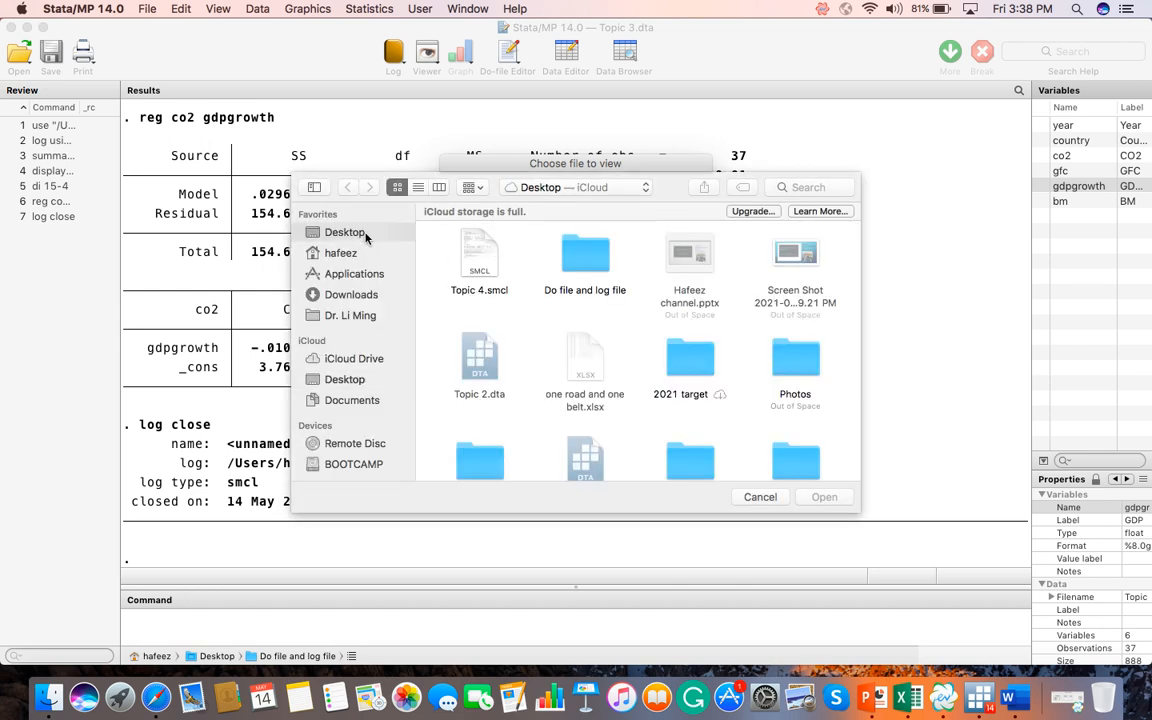
{"action": "left_click", "coordinate": [479, 258]}
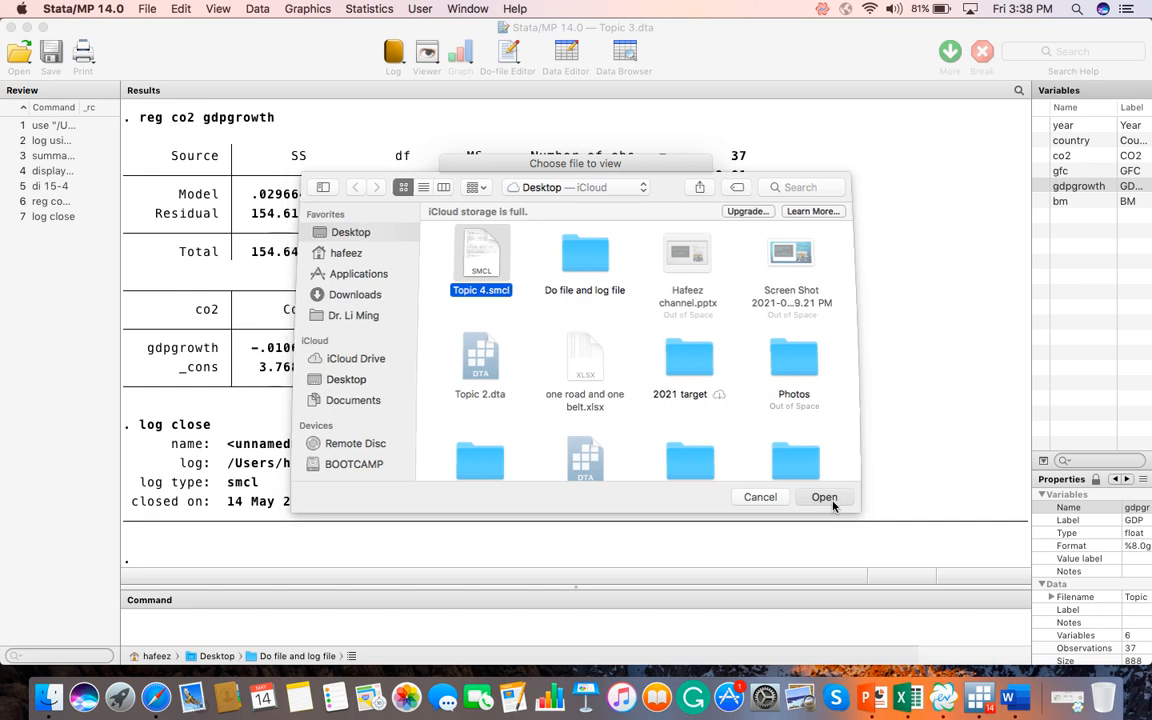
{"action": "left_click", "coordinate": [831, 503]}
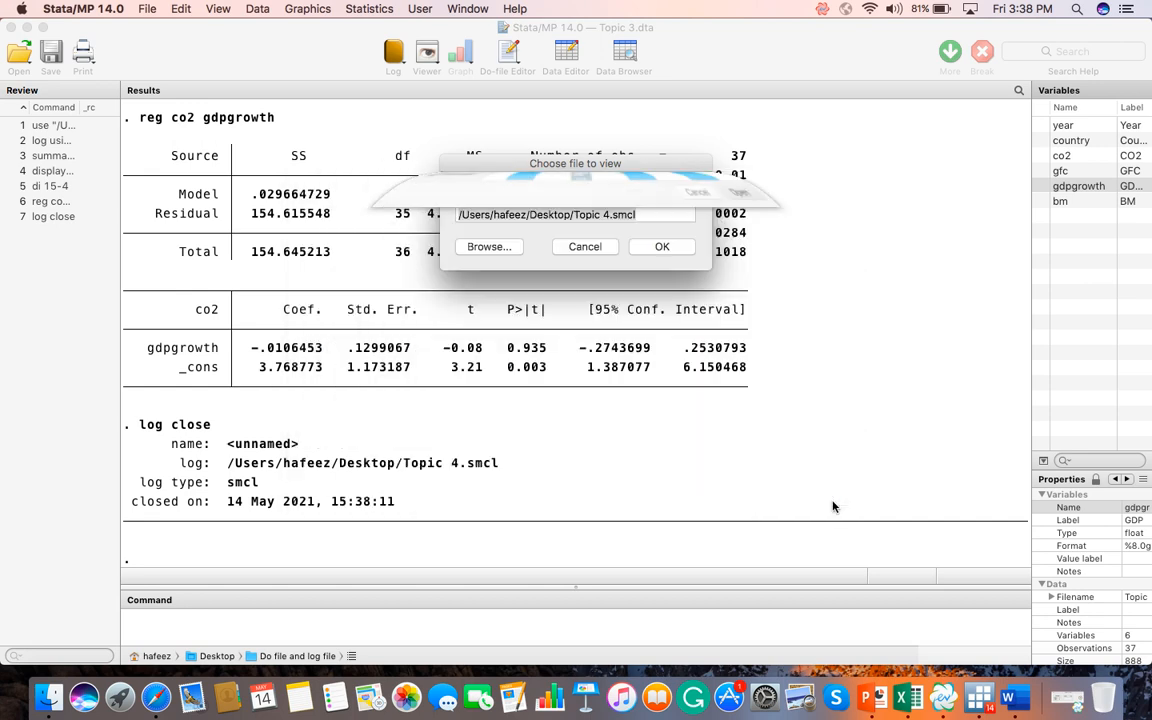
{"action": "left_click", "coordinate": [662, 247]}
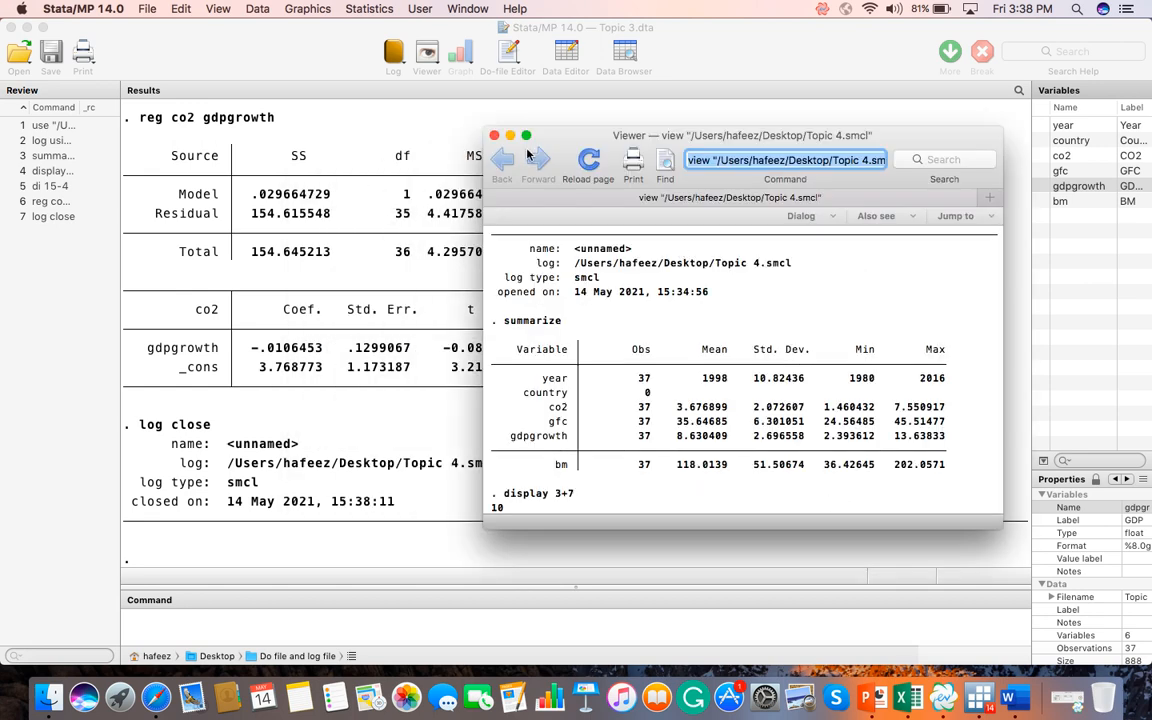
Expand the log viewer to full screen and review the recorded commands and output.
{"action": "left_click", "coordinate": [526, 135]}
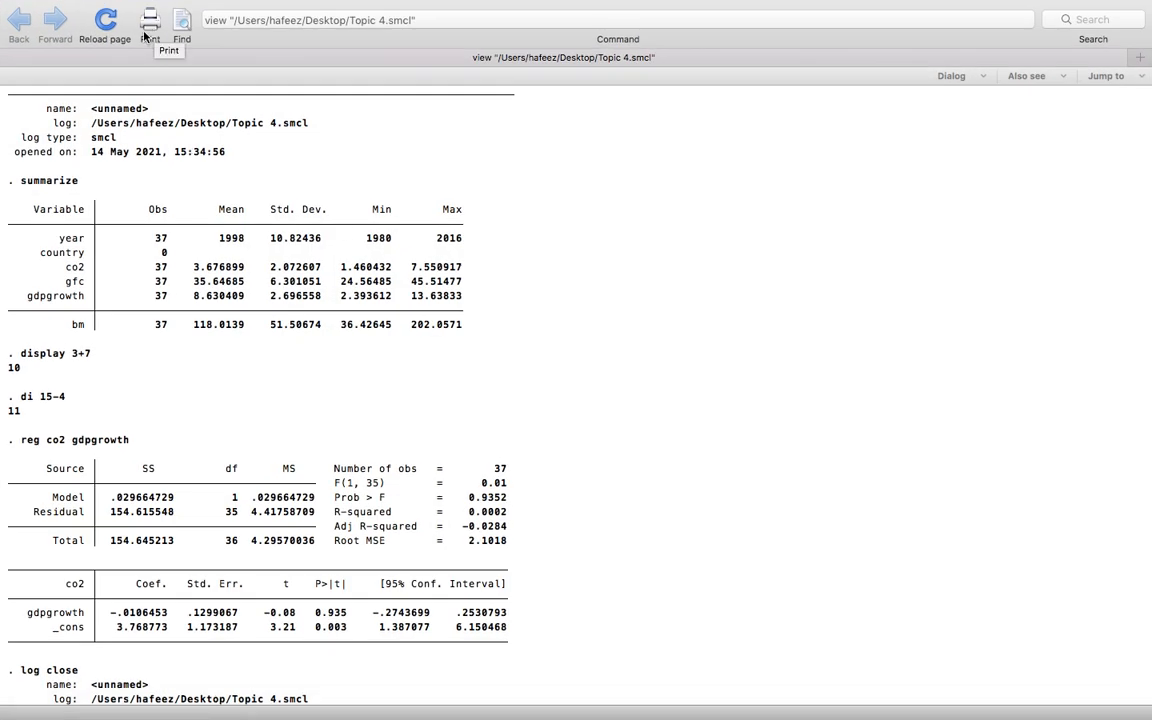
{"action": "scroll", "coordinate": [235, 210], "scroll_direction": "down", "scroll_amount": 3}
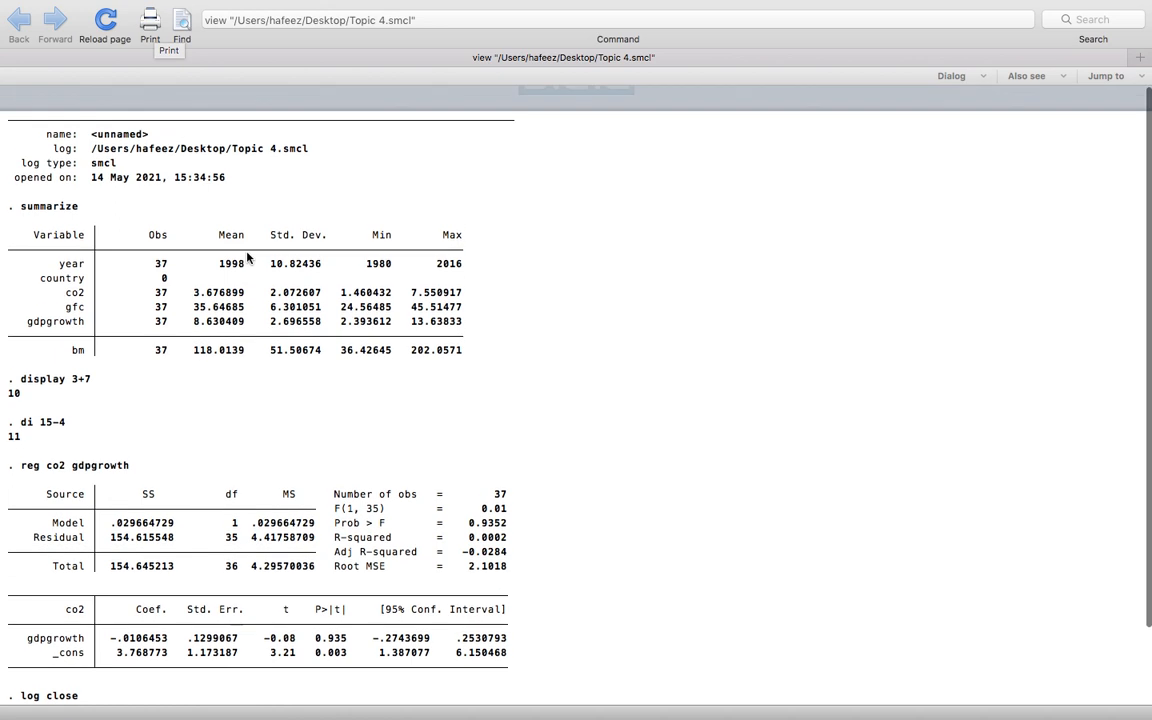
{"action": "scroll", "coordinate": [248, 258], "scroll_direction": "up", "scroll_amount": 5}
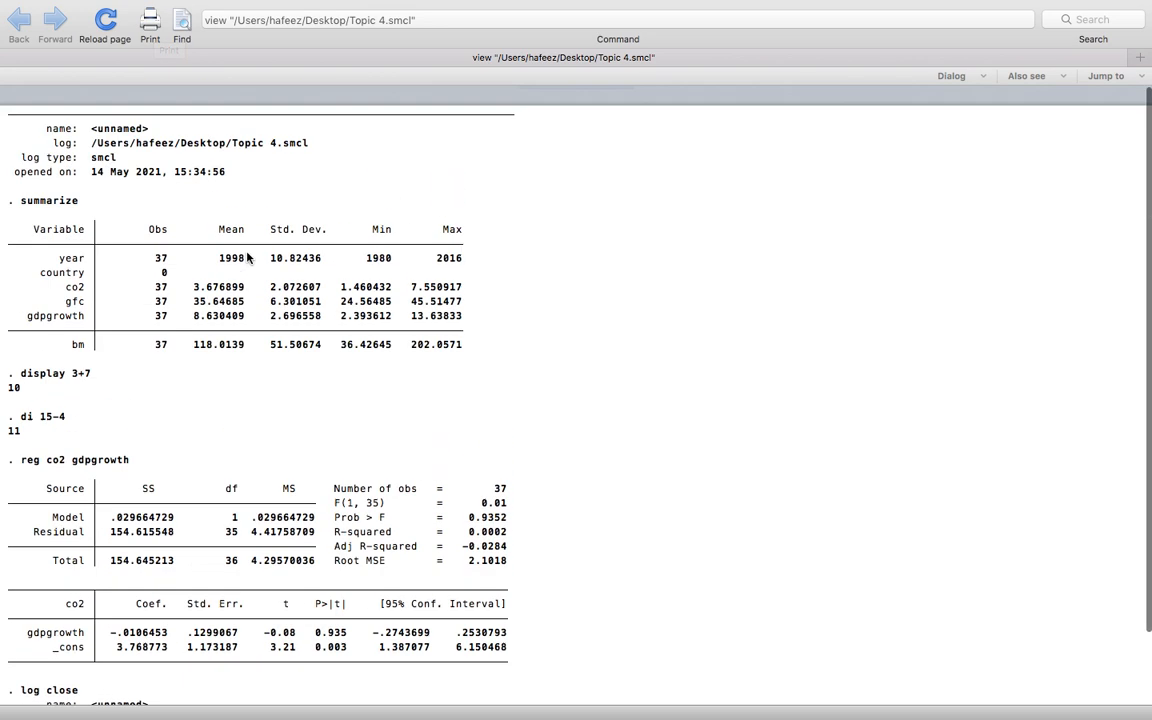
{"action": "scroll", "coordinate": [248, 258], "scroll_direction": "up", "scroll_amount": 2}
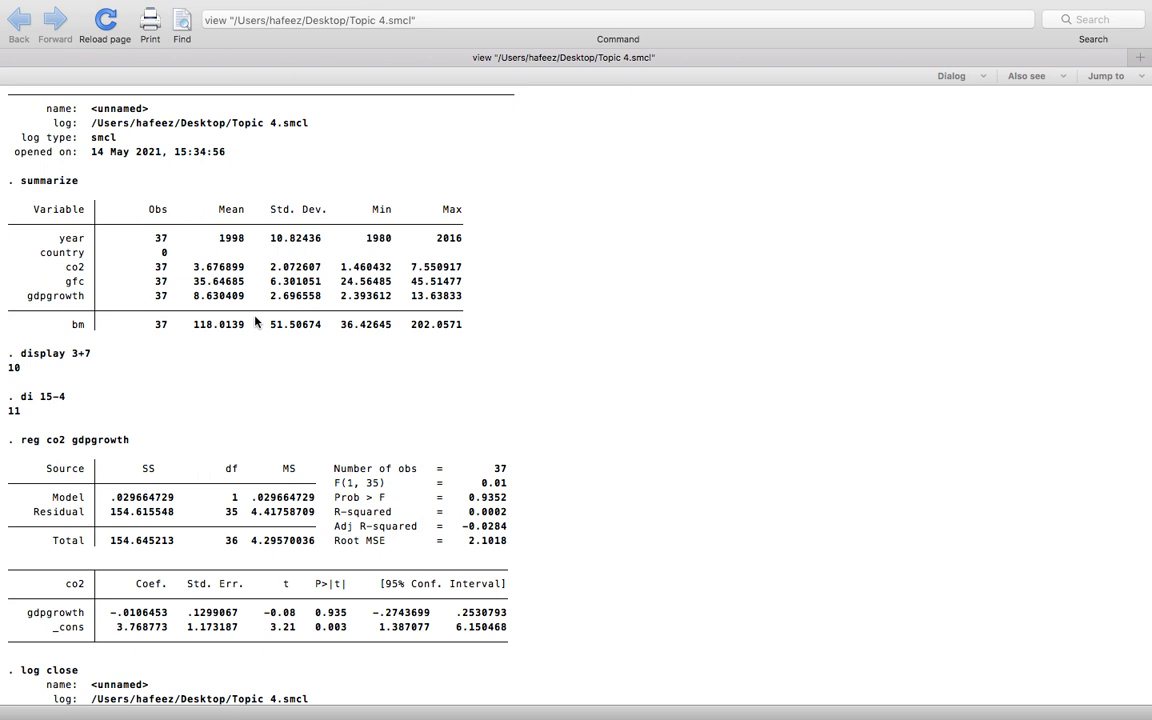
Save the current dataset, replacing the existing Topic 3.dta file in the Do file and log file folder.
{"action": "key", "text": "super+s"}
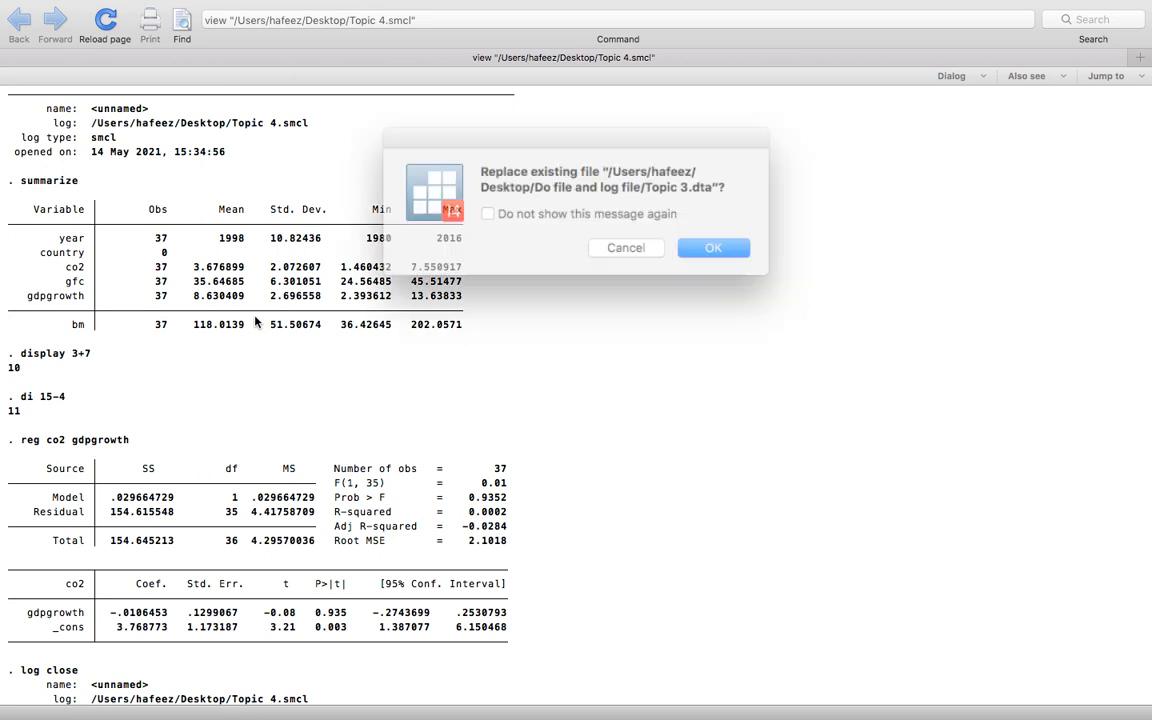
{"action": "left_click", "coordinate": [716, 248]}
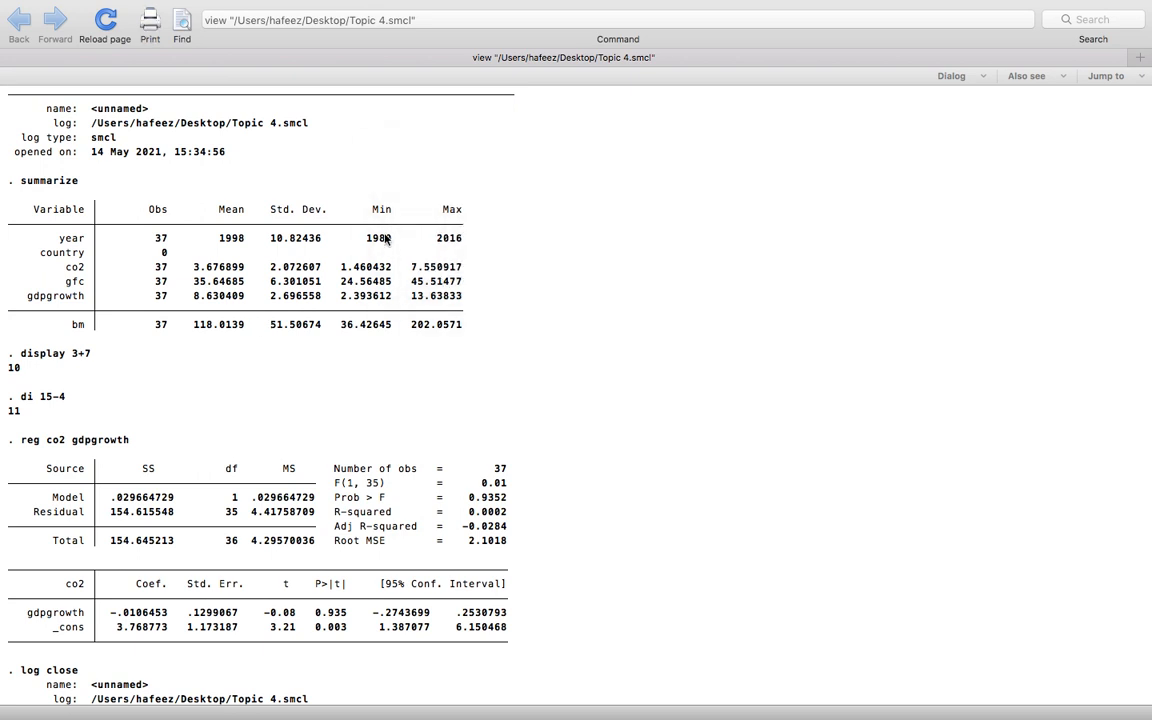
Copy the recorded text of the Topic 4 log into the blank Word document and return to the main Stata window.
{"action": "left_click_drag", "start_coordinate": [26, 95], "coordinate": [407, 663]}
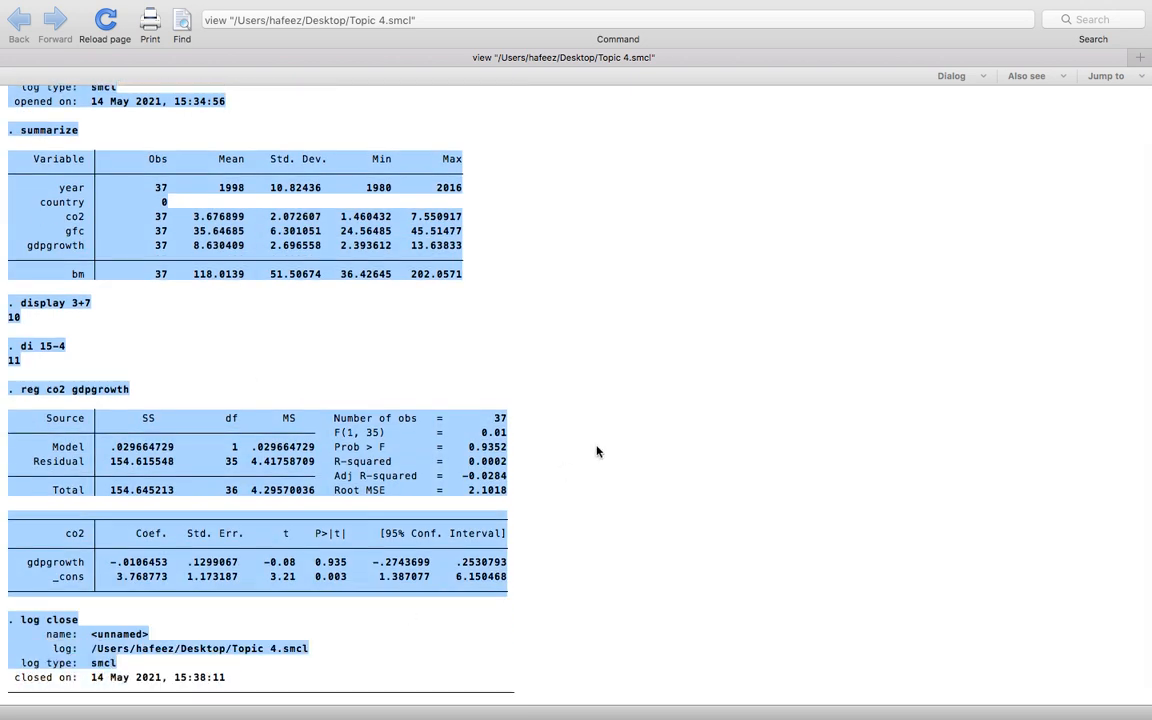
{"action": "key", "text": "ctrl+Up"}
{"action": "left_click", "coordinate": [752, 82]}
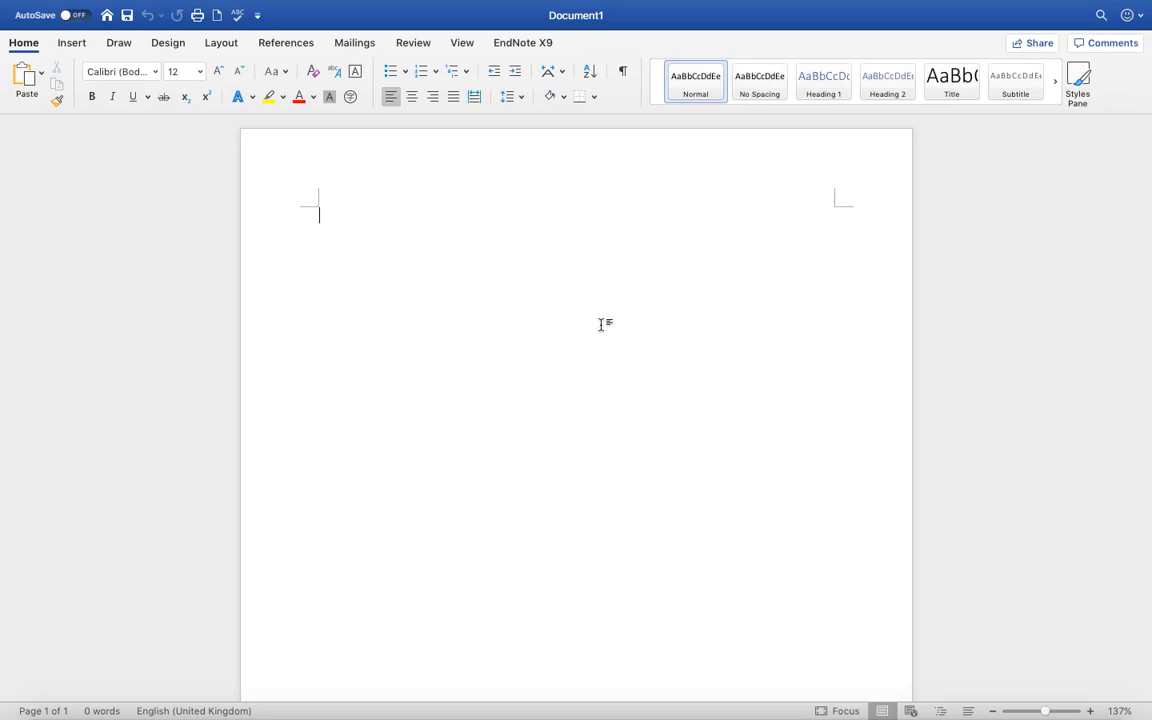
{"action": "key", "text": "super+v"}
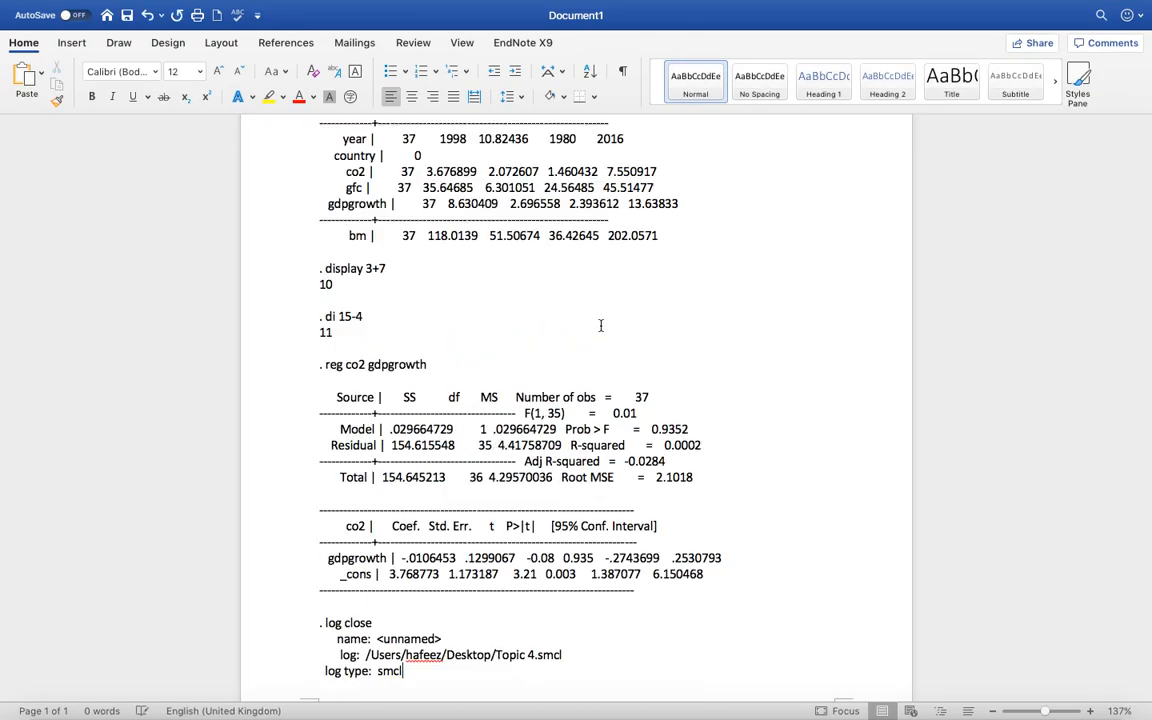
{"action": "key", "text": "ctrl+Up"}
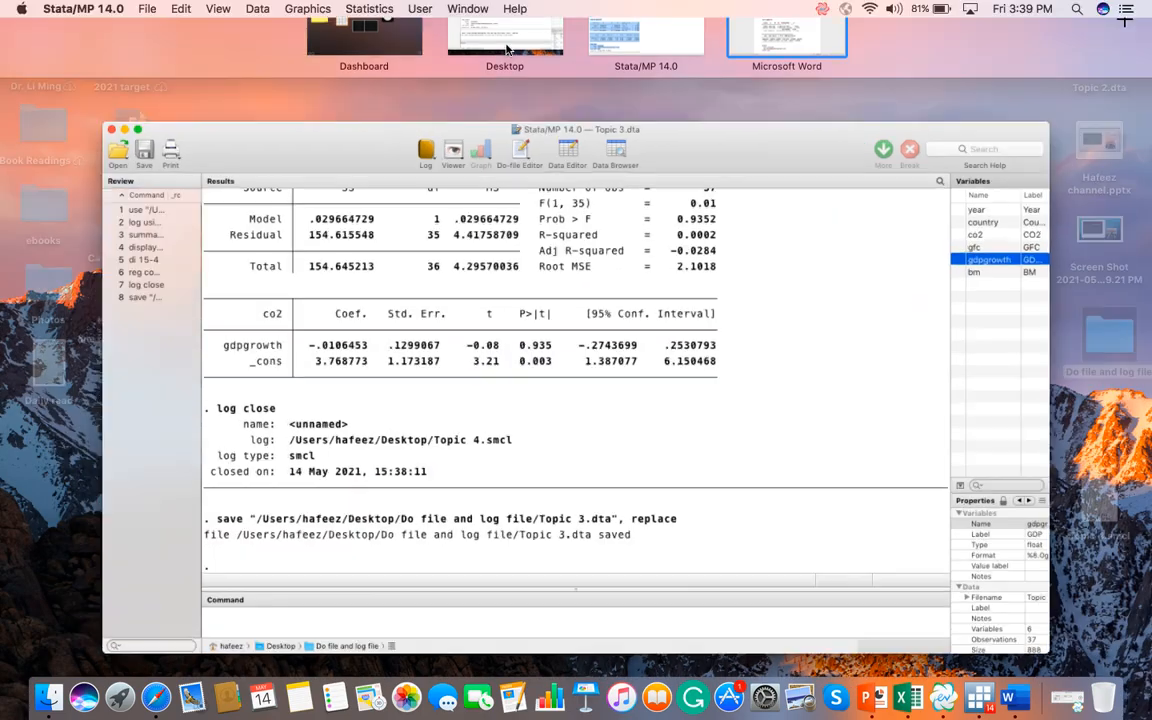
{"action": "left_click", "coordinate": [507, 47]}
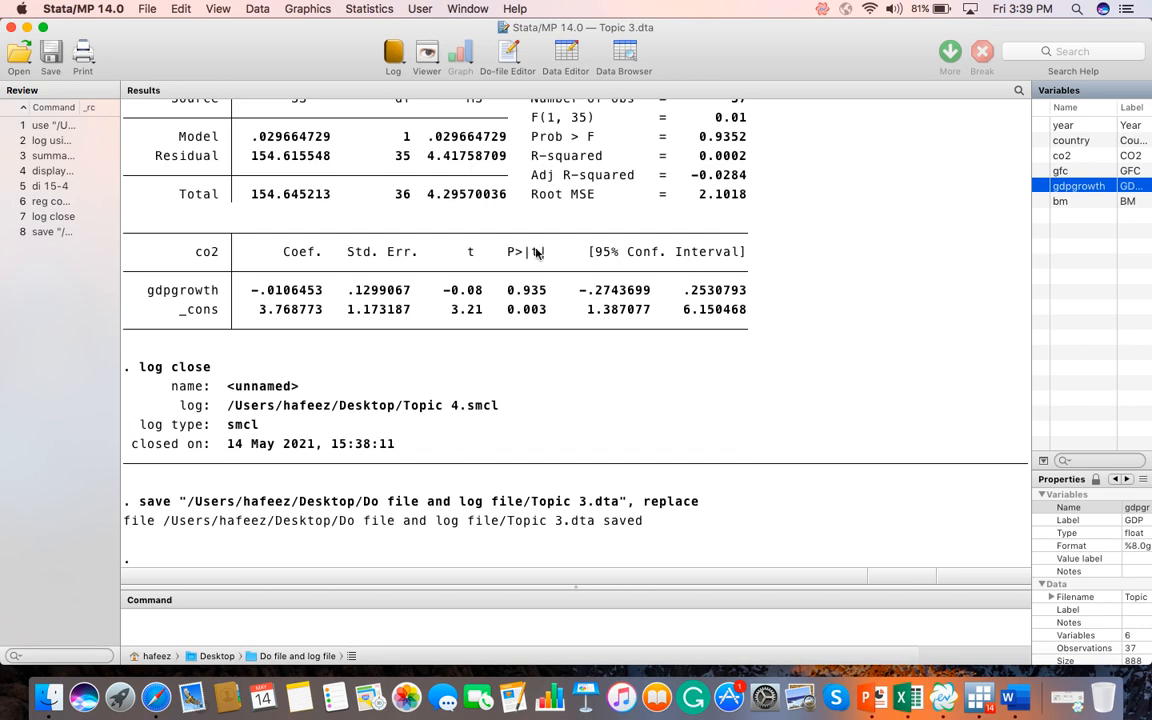